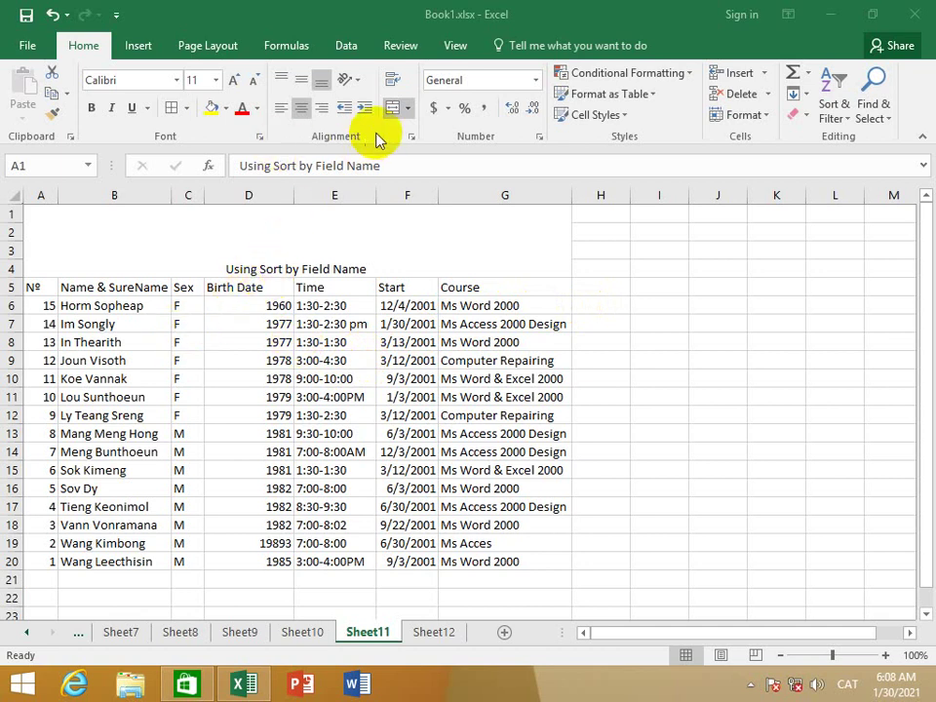
Make the merged 'Using Sort by Field Name' title in A1:G4 24 point and middle-aligned.
click(243, 252)
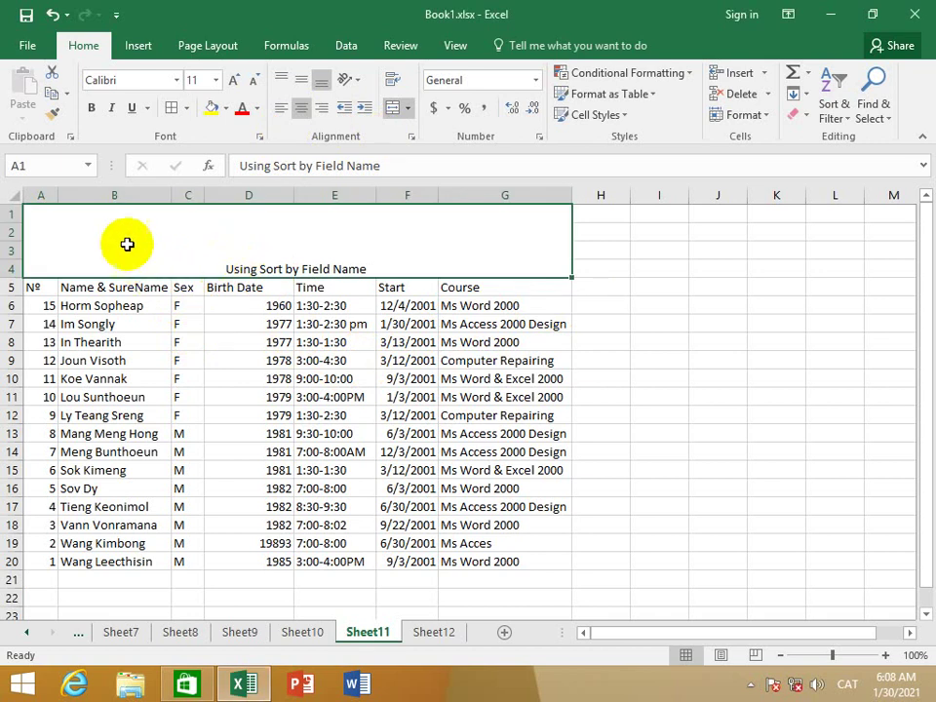
click(216, 80)
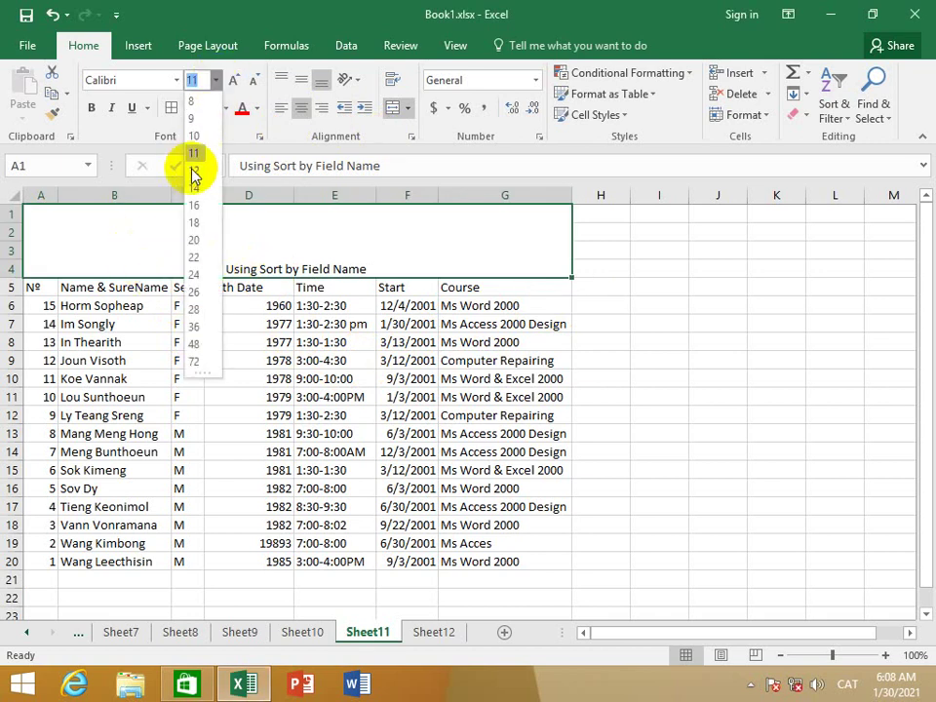
click(194, 274)
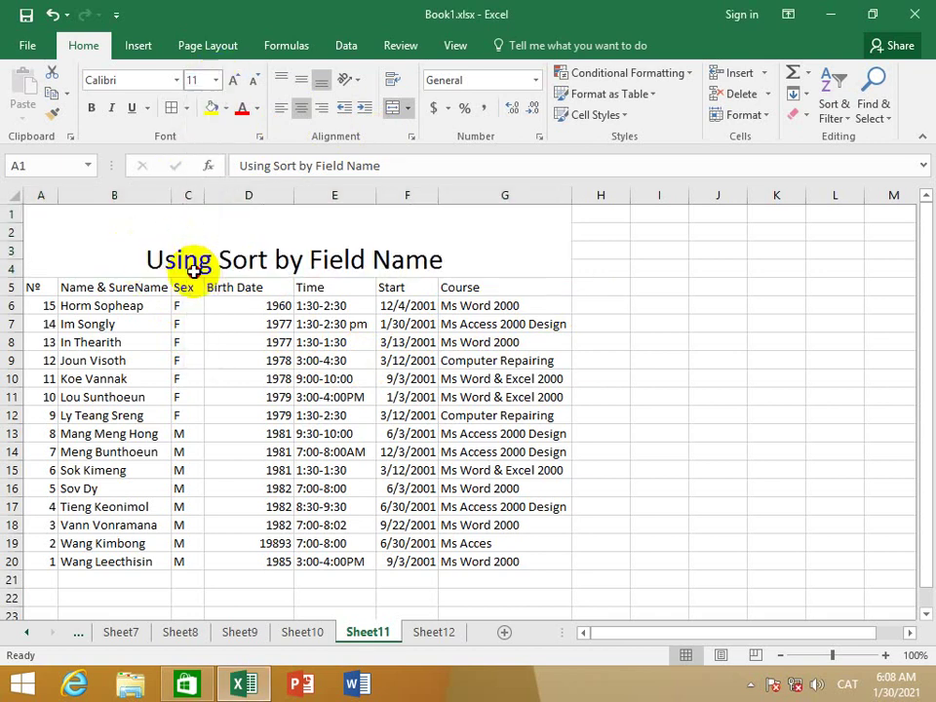
click(301, 80)
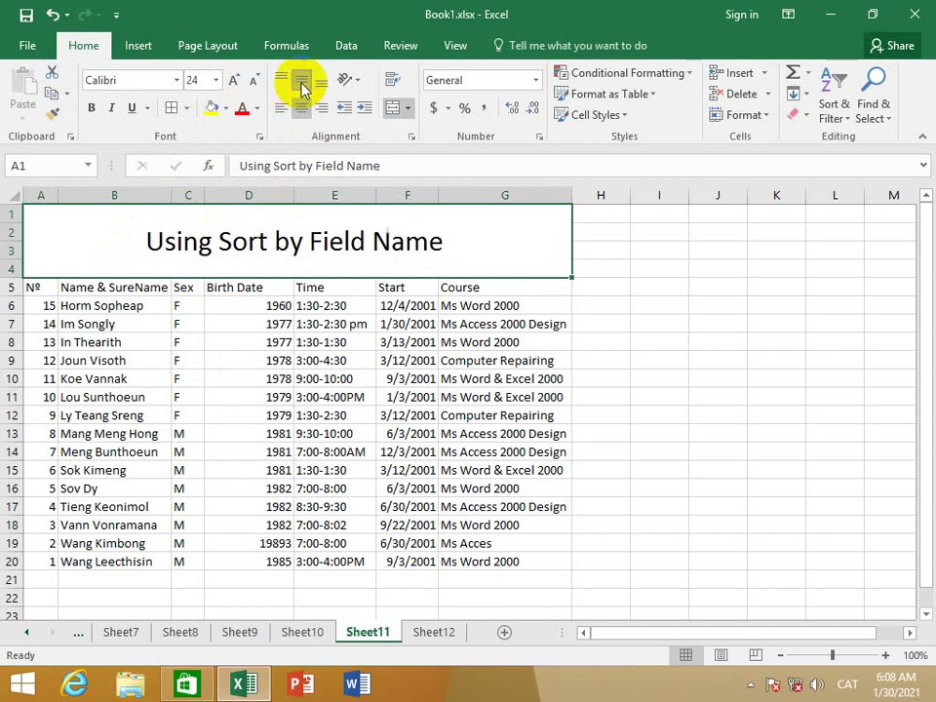
Clear the existing student numbers in A6:A20.
click(45, 323)
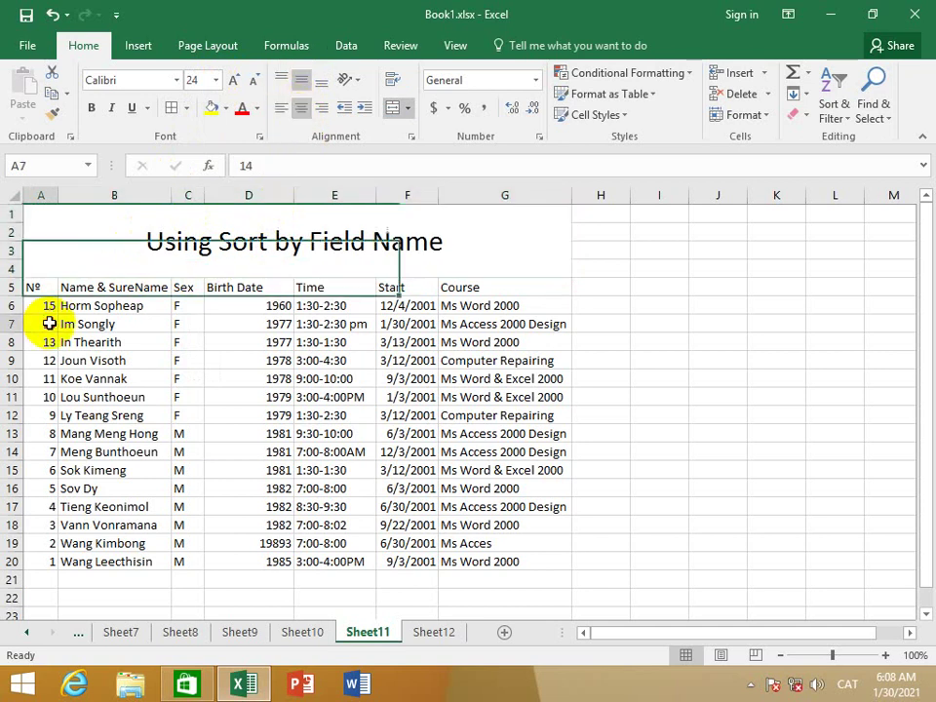
click(49, 305)
scroll(53, 302, down, 1)
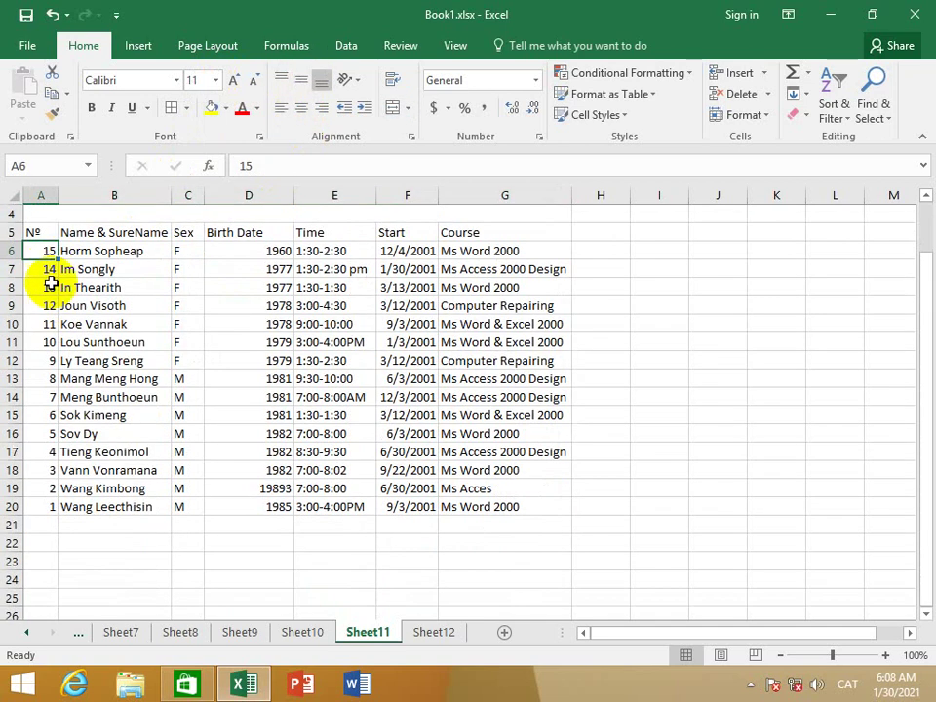
drag(37, 254, 38, 495)
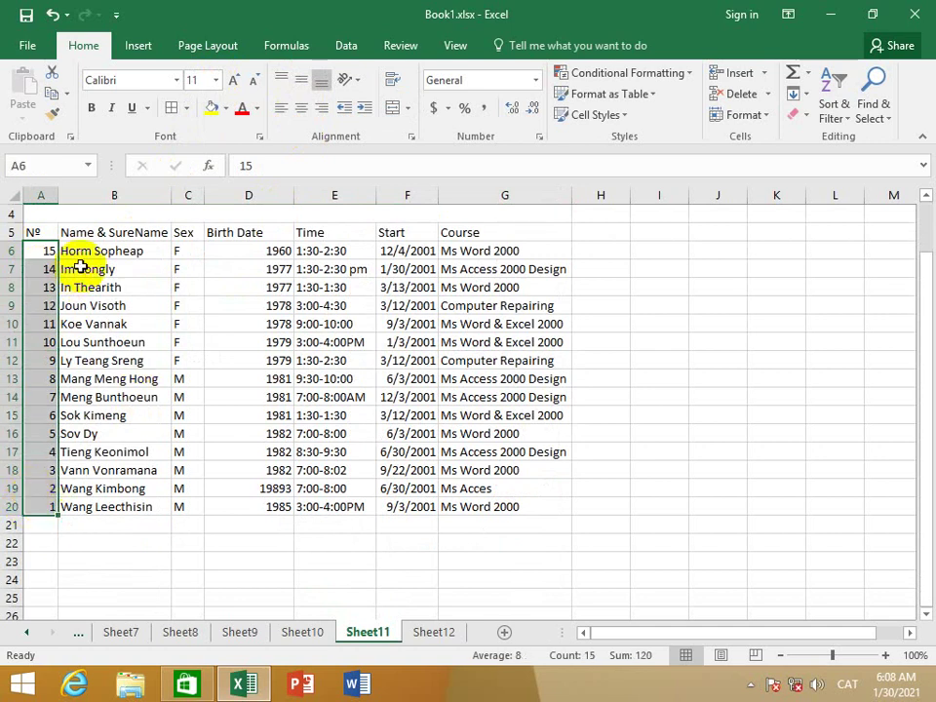
key(Delete)
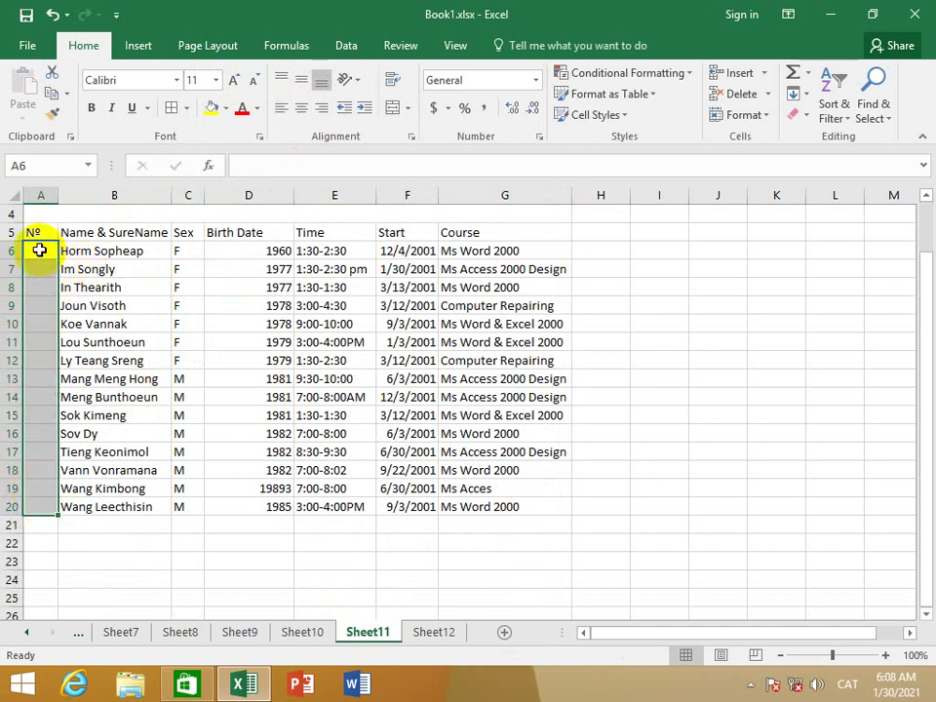
Enter 15 and 14 in A6:A7 and fill the countdown down to A20.
click(34, 251)
text(15)
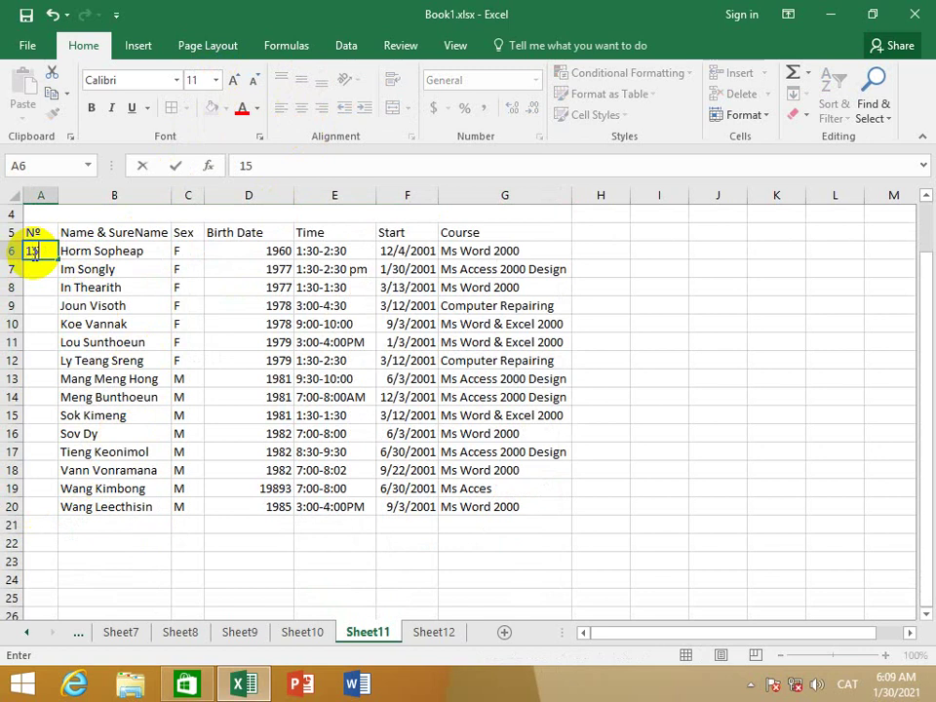
key(Return)
text(14)
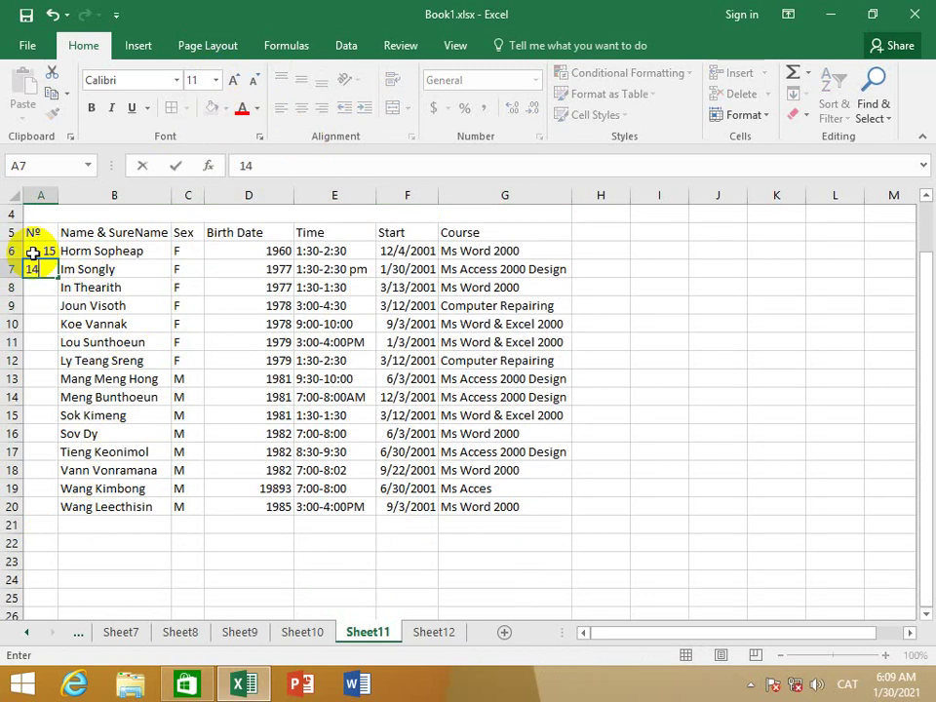
key(Return)
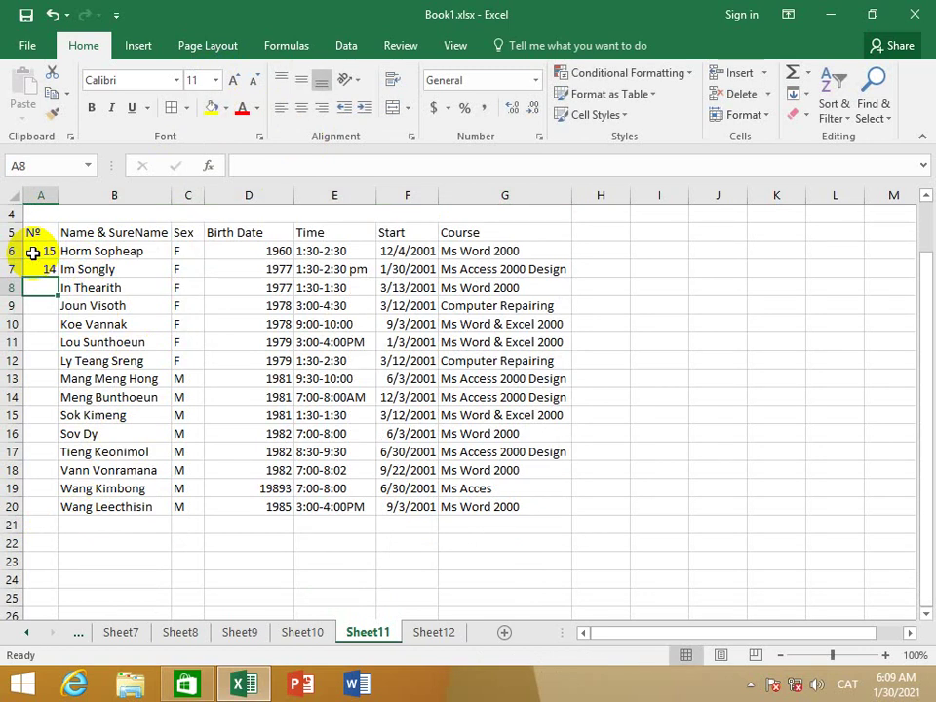
click(32, 253)
click(36, 270)
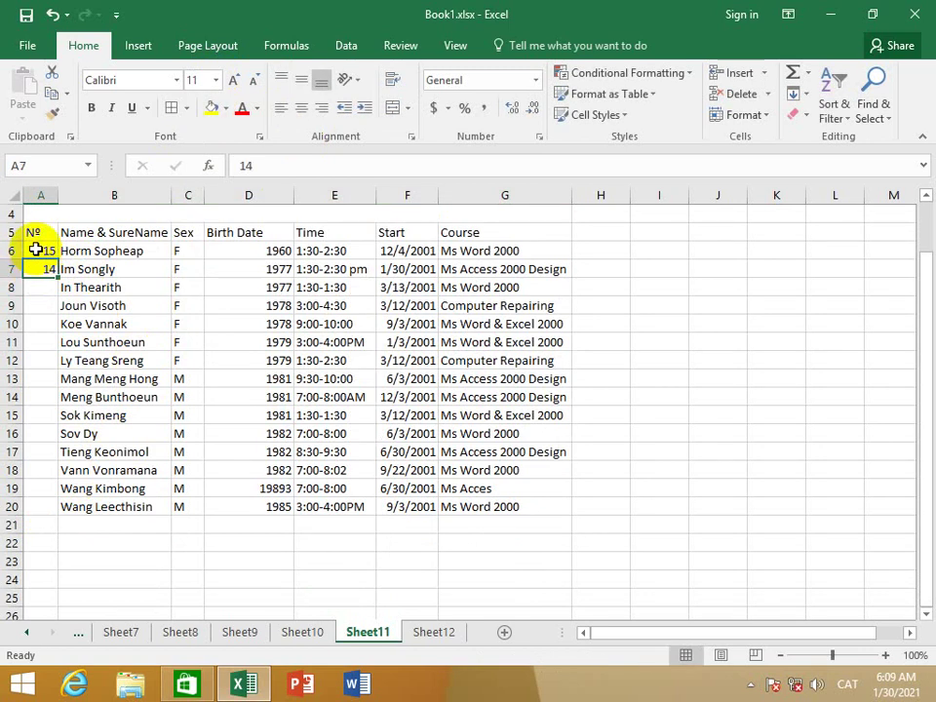
drag(35, 248, 35, 511)
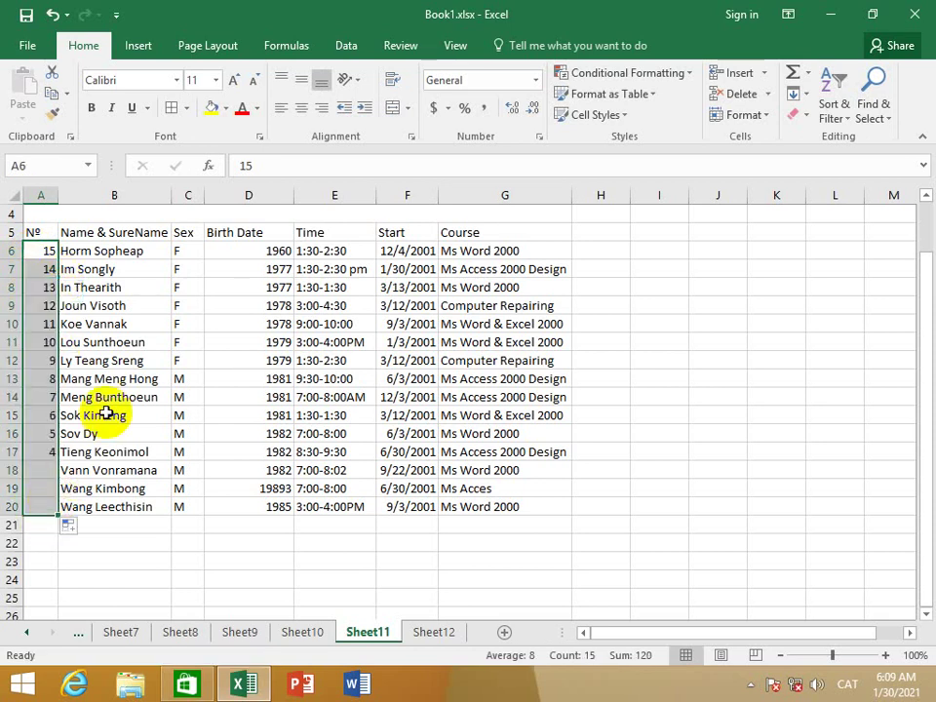
Apply the custom number format 00 so the numbers show two digits.
click(540, 138)
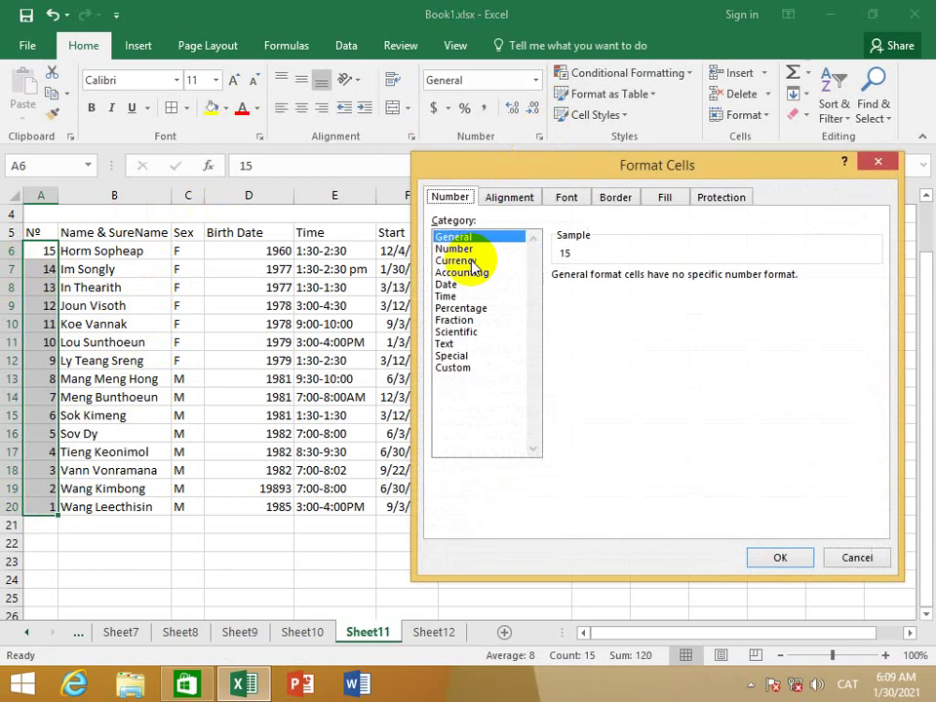
click(454, 368)
click(560, 319)
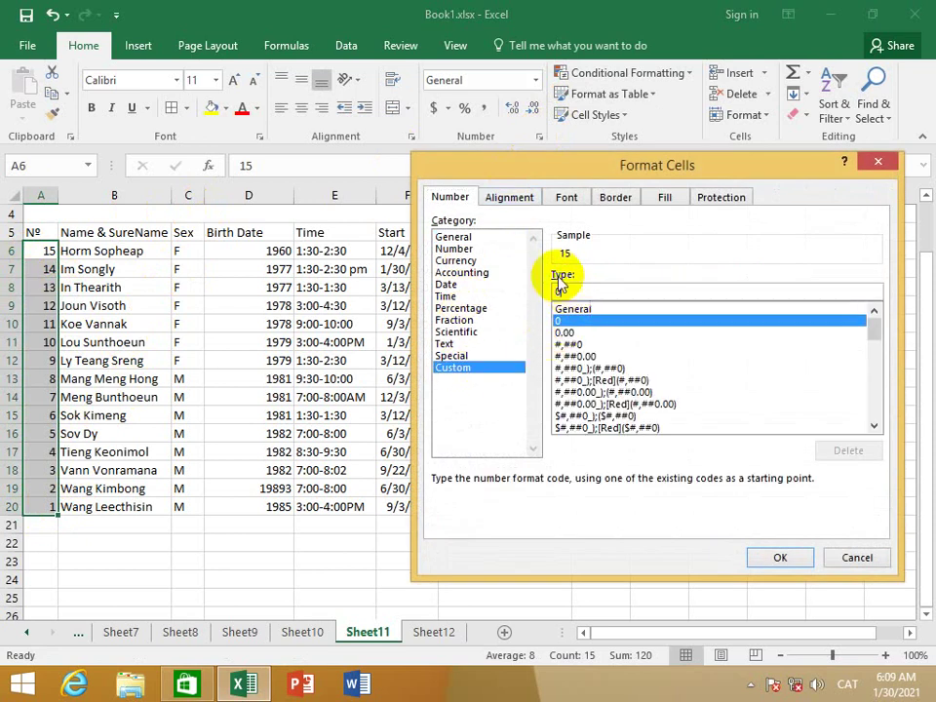
click(563, 290)
text(0)
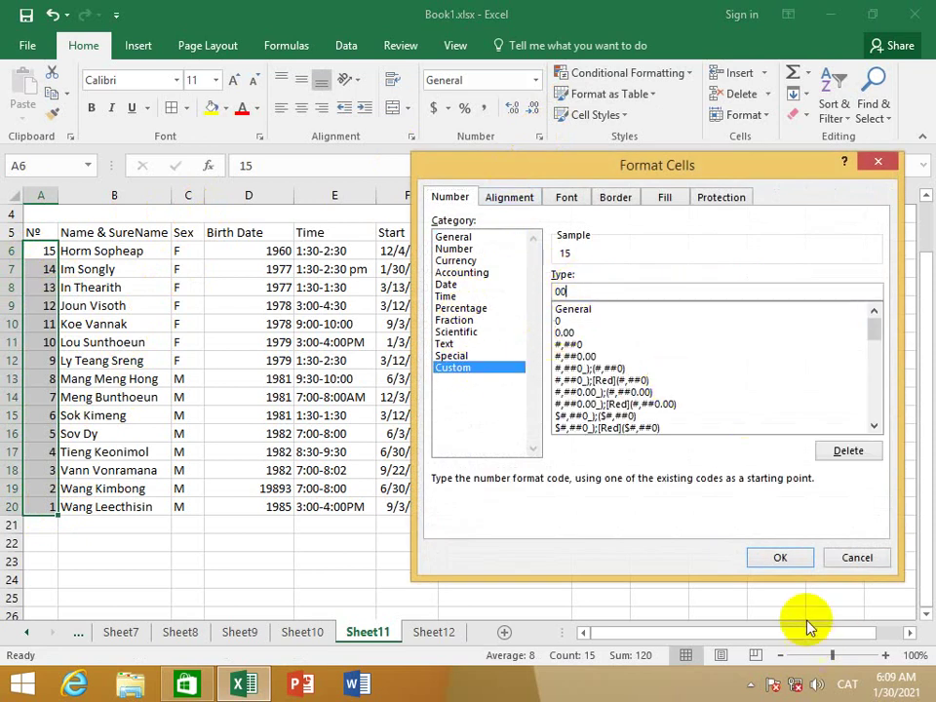
click(789, 561)
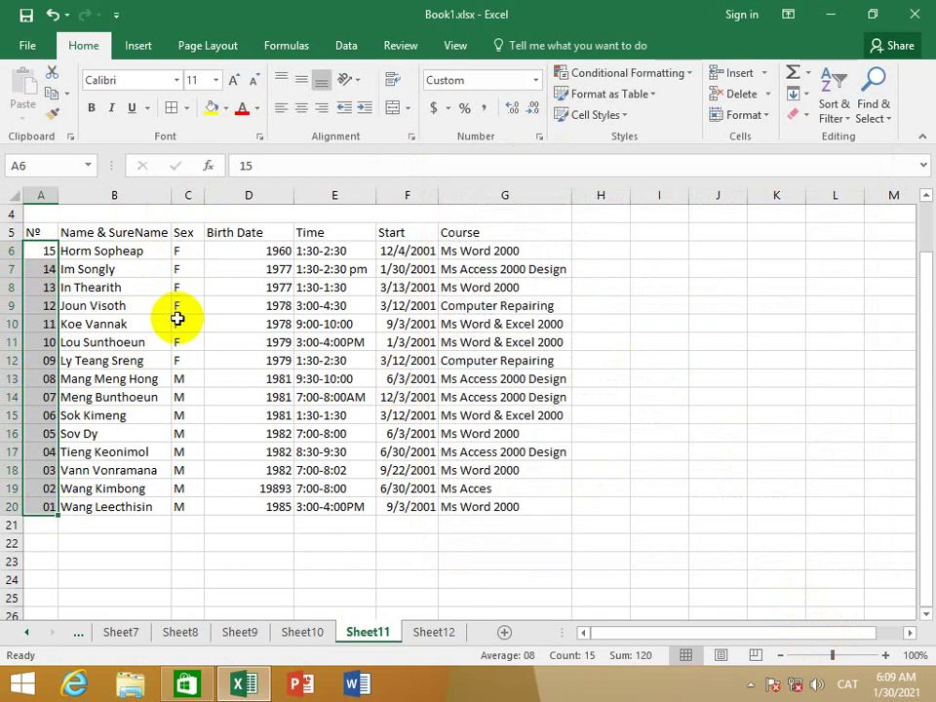
click(181, 323)
Resize columns B through G so names, dates, times and course names fit.
drag(173, 195, 215, 201)
click(187, 234)
click(286, 253)
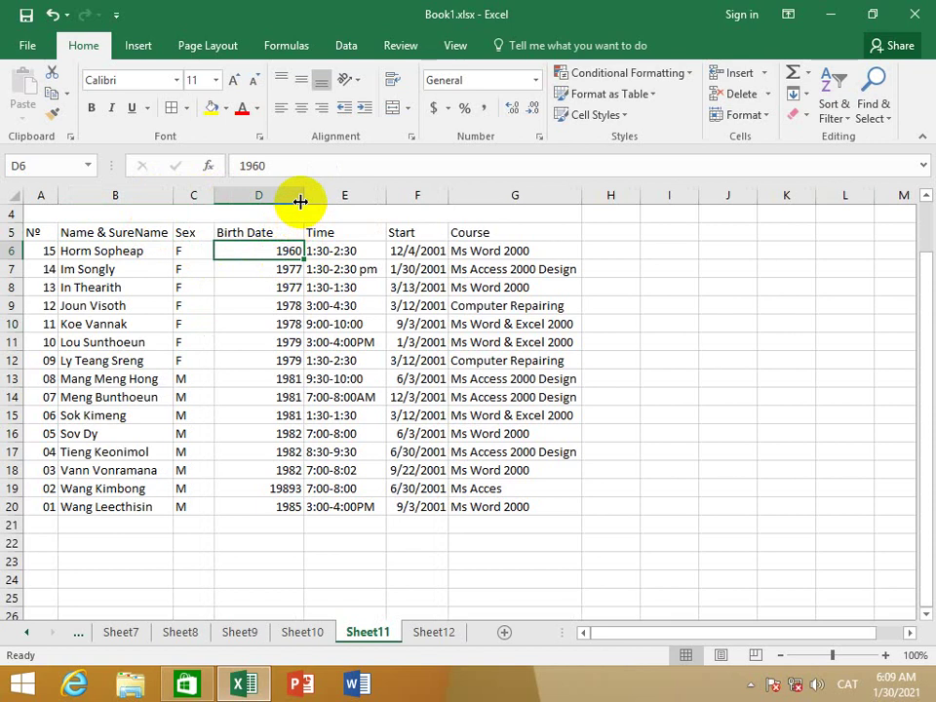
drag(299, 201, 280, 207)
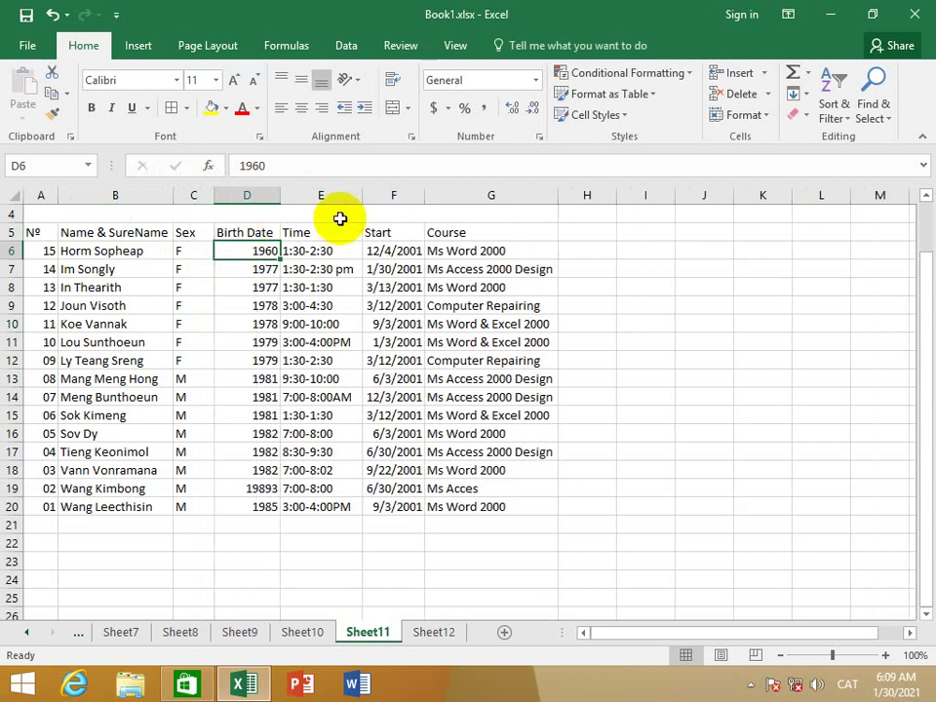
drag(364, 195, 361, 195)
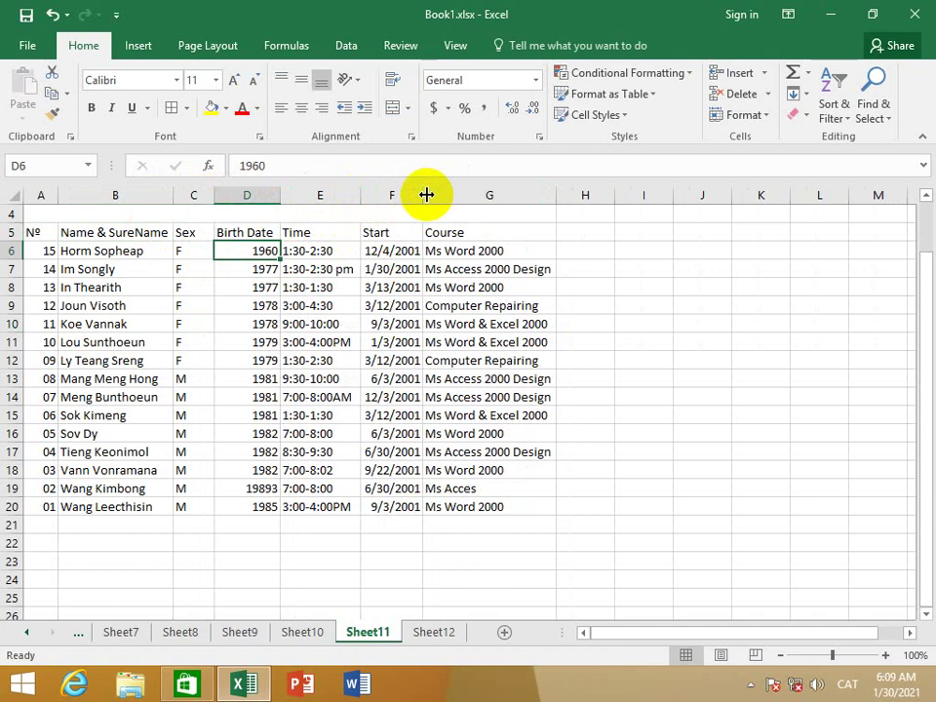
drag(426, 195, 432, 195)
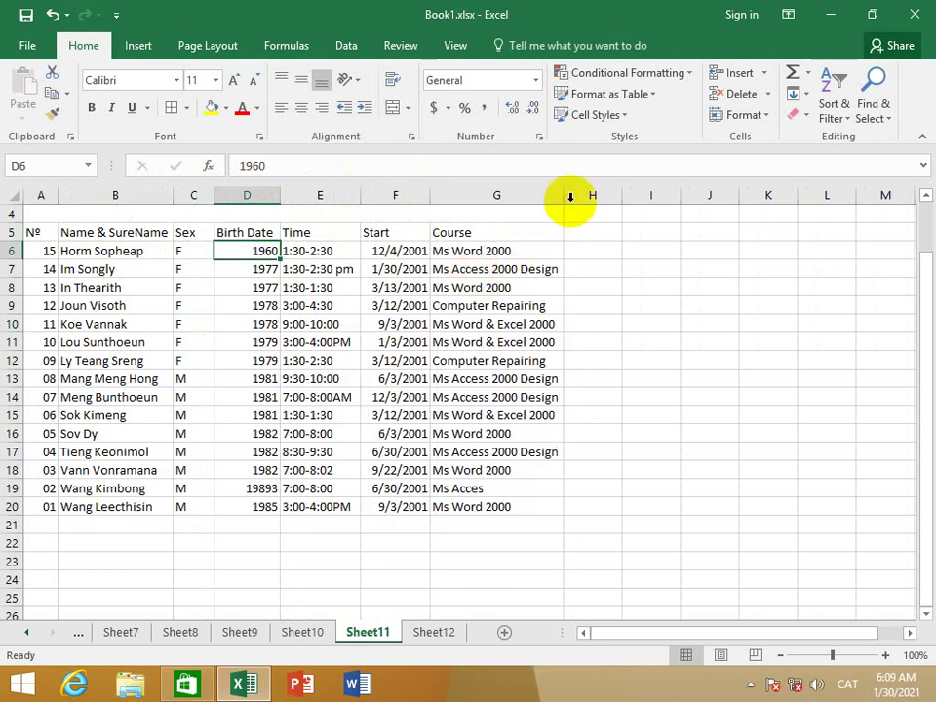
drag(565, 195, 575, 195)
click(476, 322)
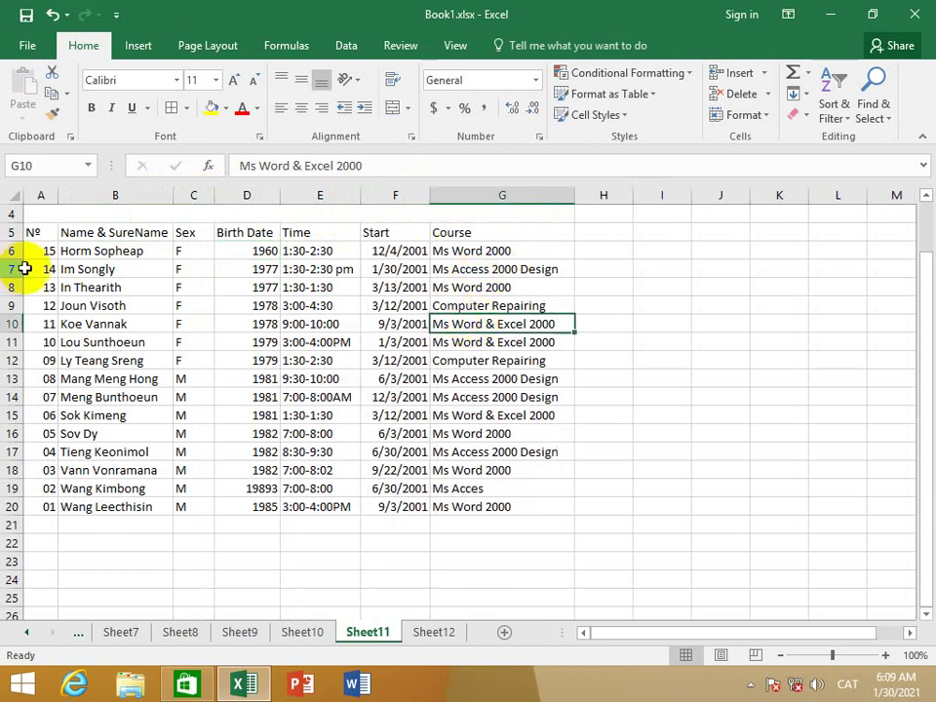
Apply All Borders to every cell of the table A5:G20.
drag(36, 233, 481, 507)
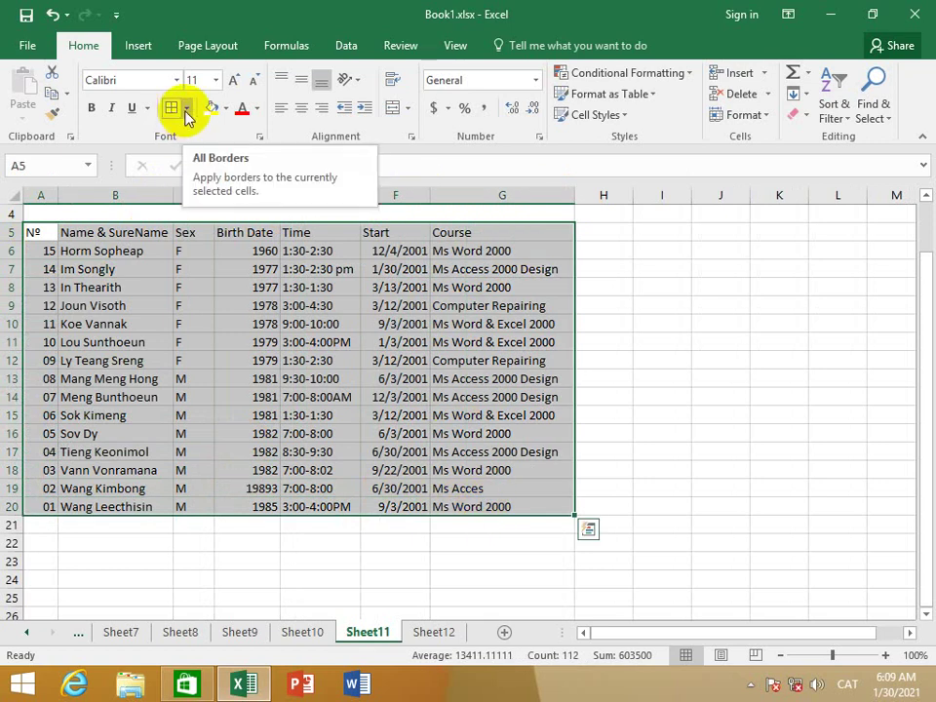
click(186, 110)
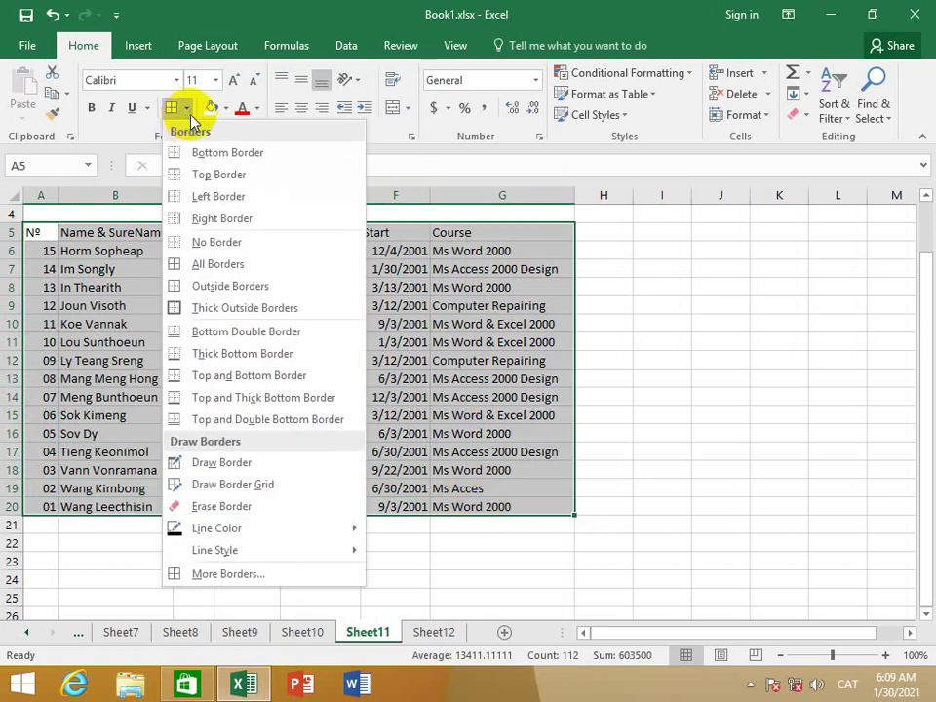
click(255, 266)
click(320, 524)
click(249, 527)
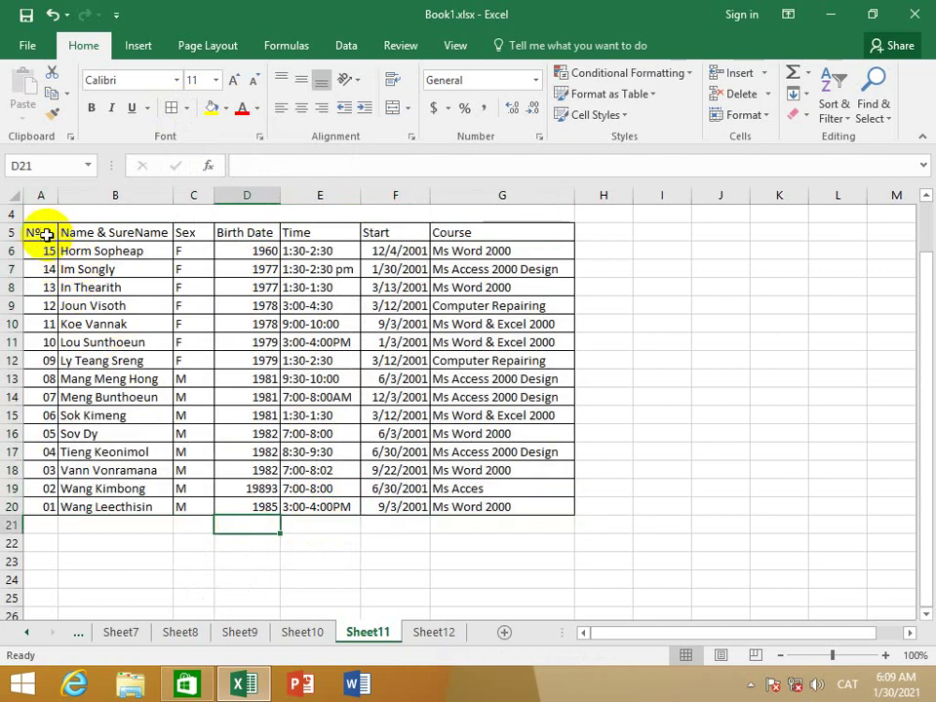
drag(45, 234, 487, 501)
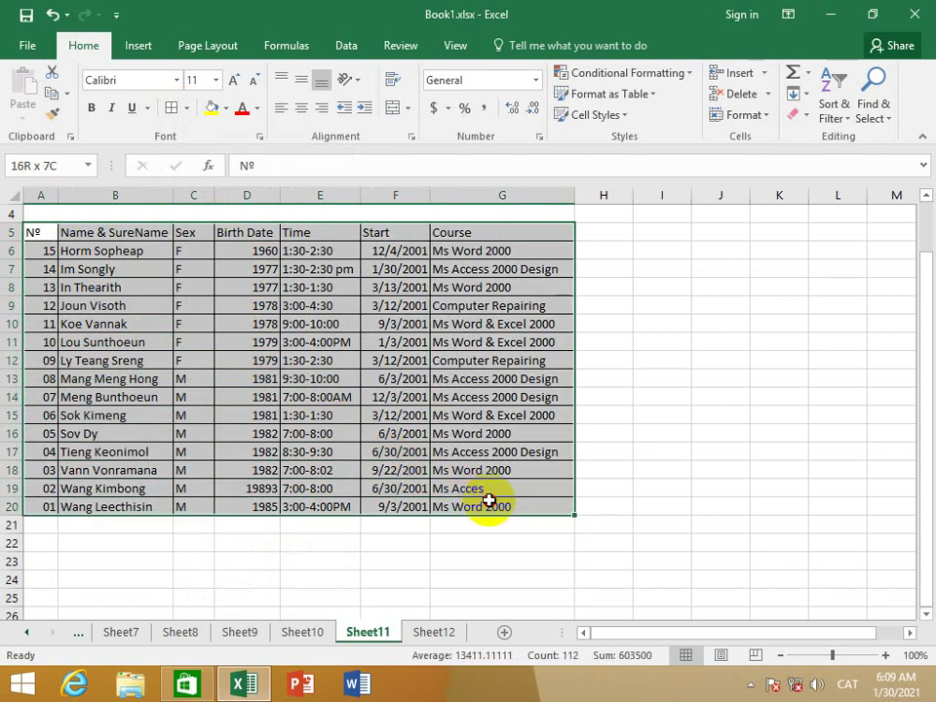
Copy the student table and paste it at A24, clearing the copy marquee.
click(56, 95)
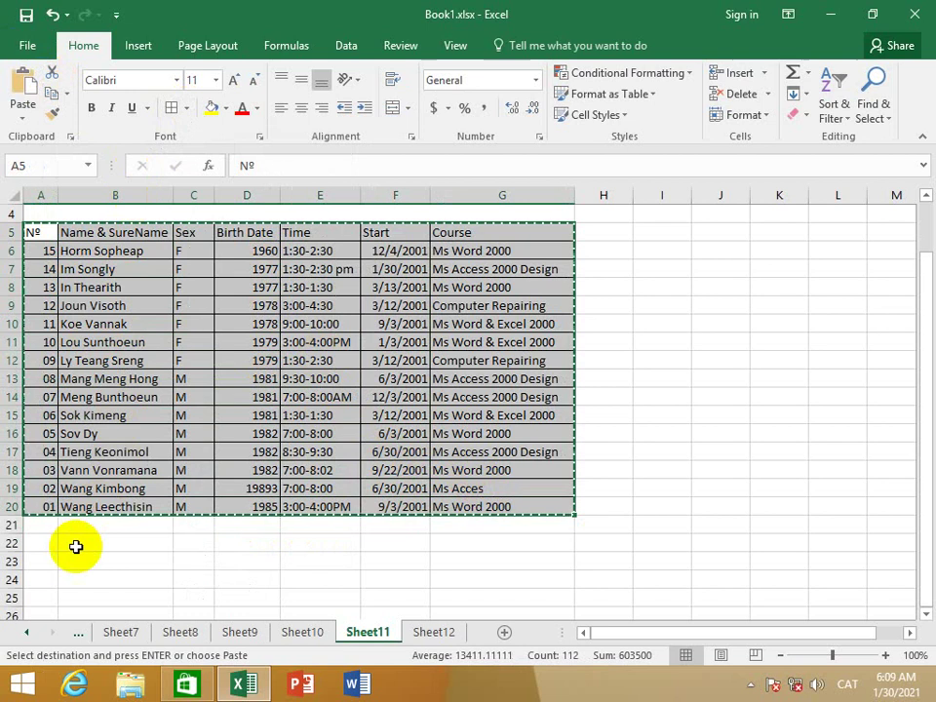
scroll(78, 534, down, 2)
click(49, 473)
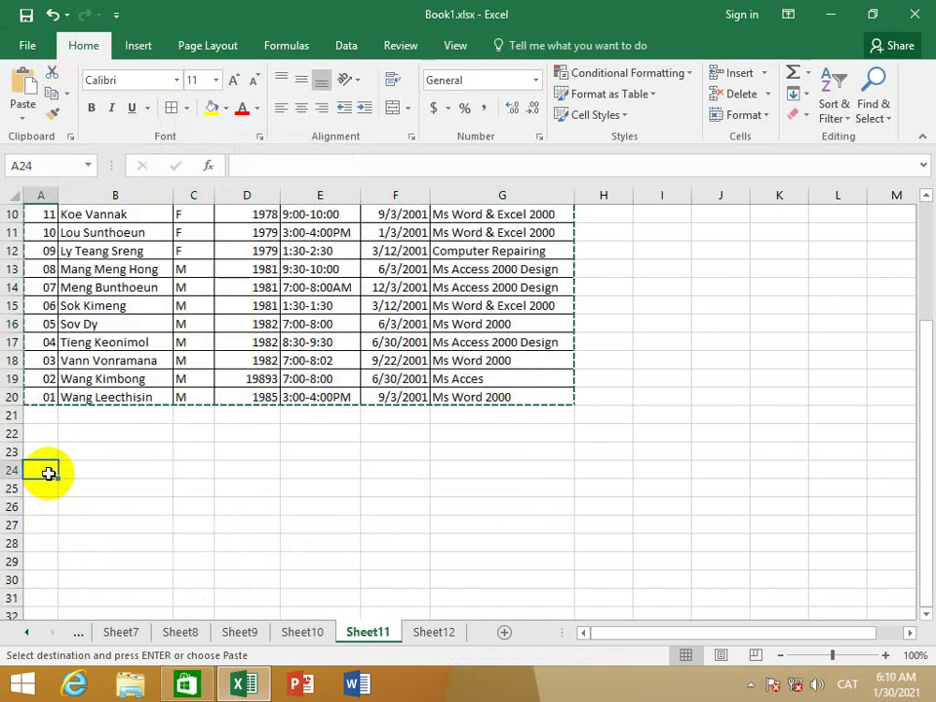
click(25, 87)
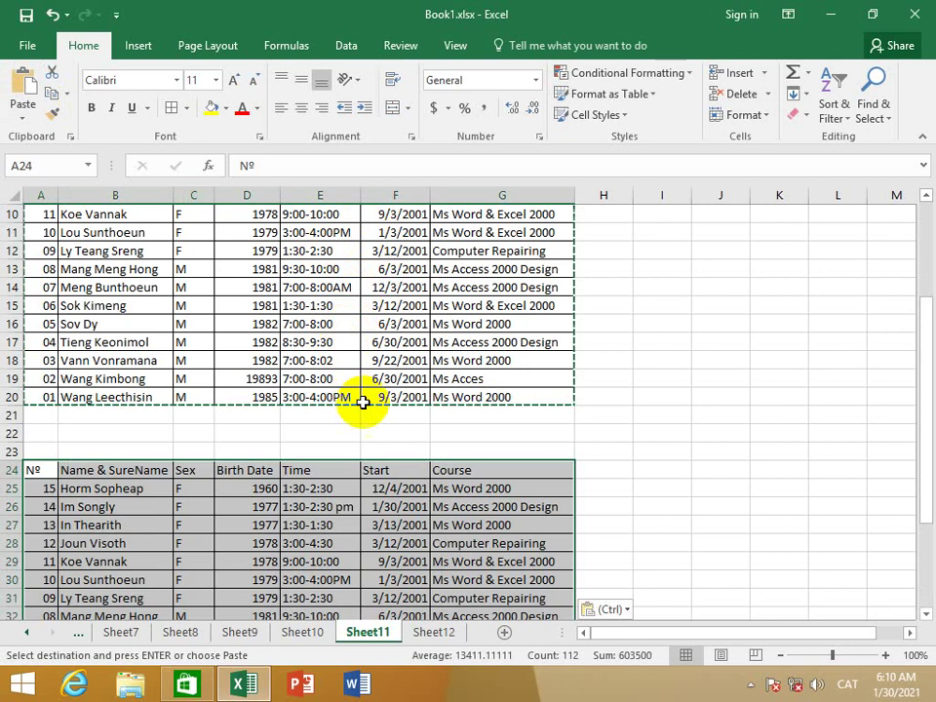
key(Escape)
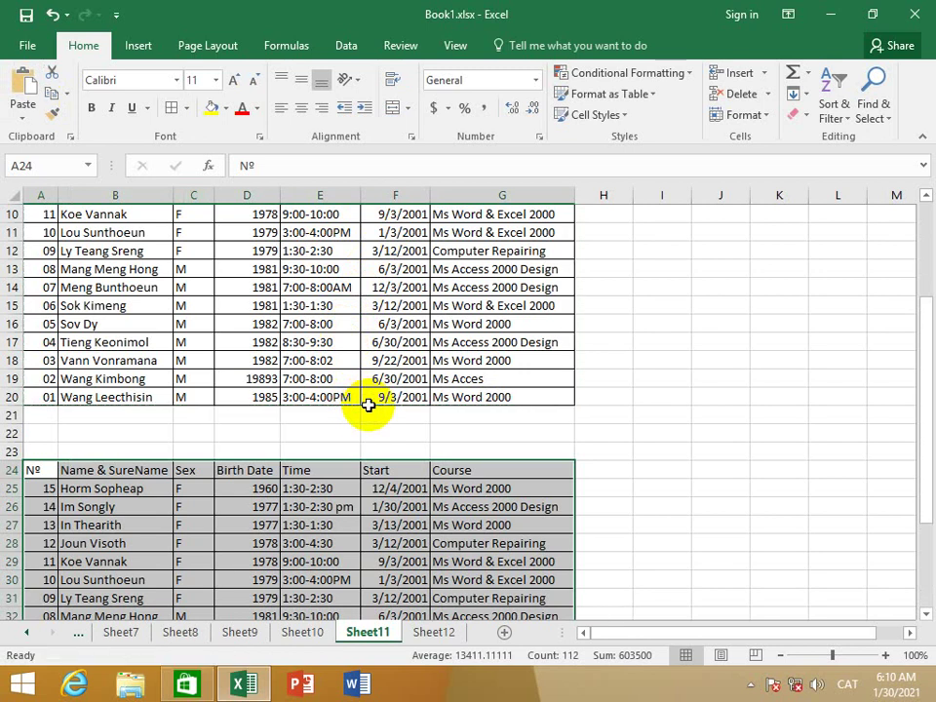
Review the pasted copy and select a header cell in its row 24.
scroll(365, 422, down, 2)
click(386, 429)
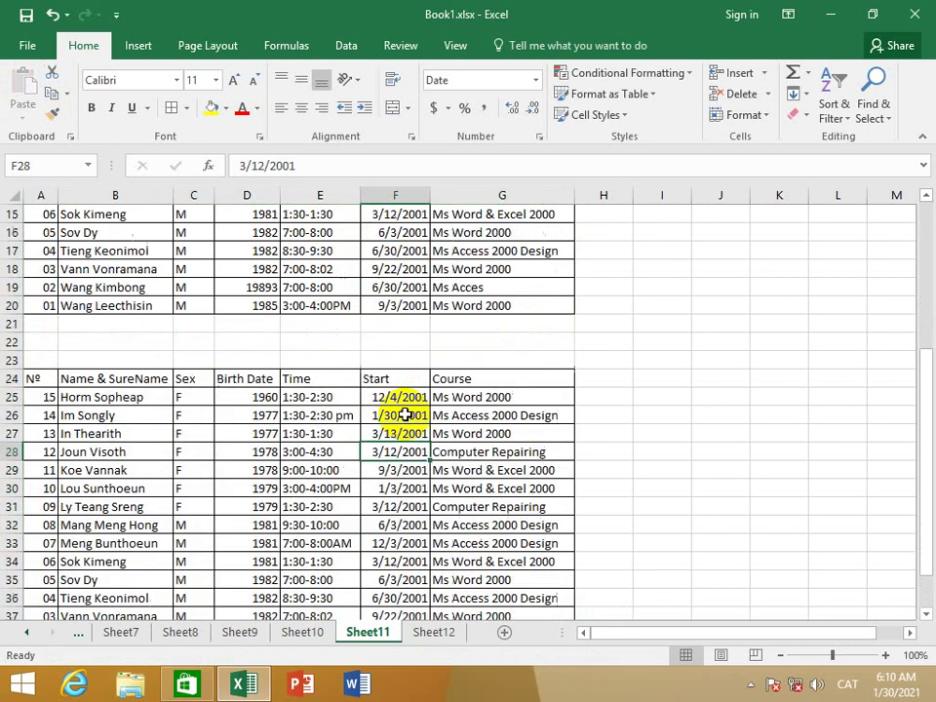
scroll(400, 419, up, 3)
scroll(405, 413, up, 2)
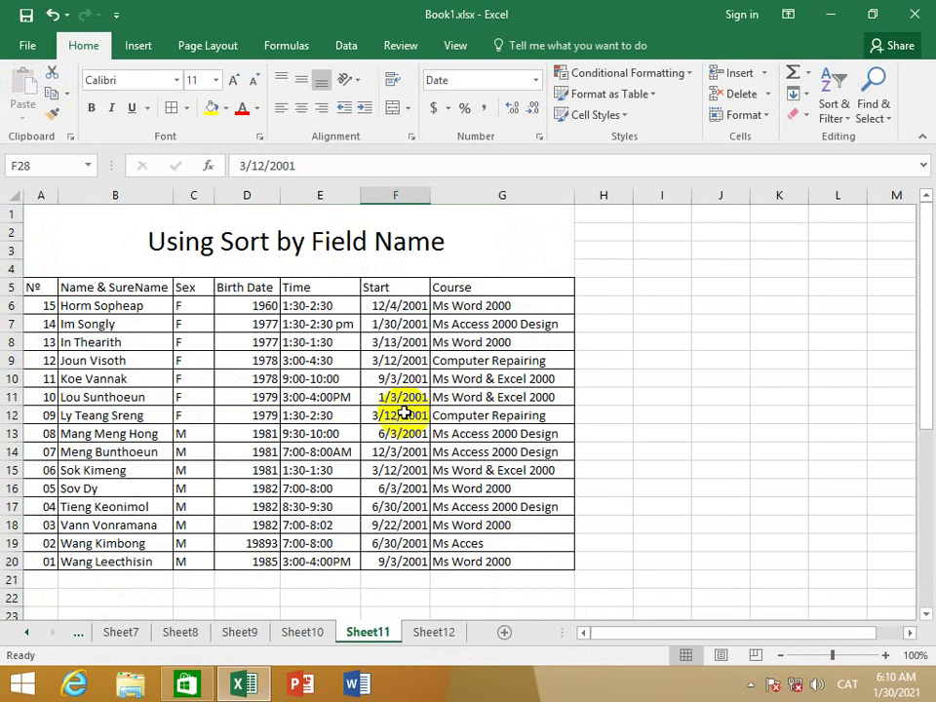
scroll(404, 413, down, 1)
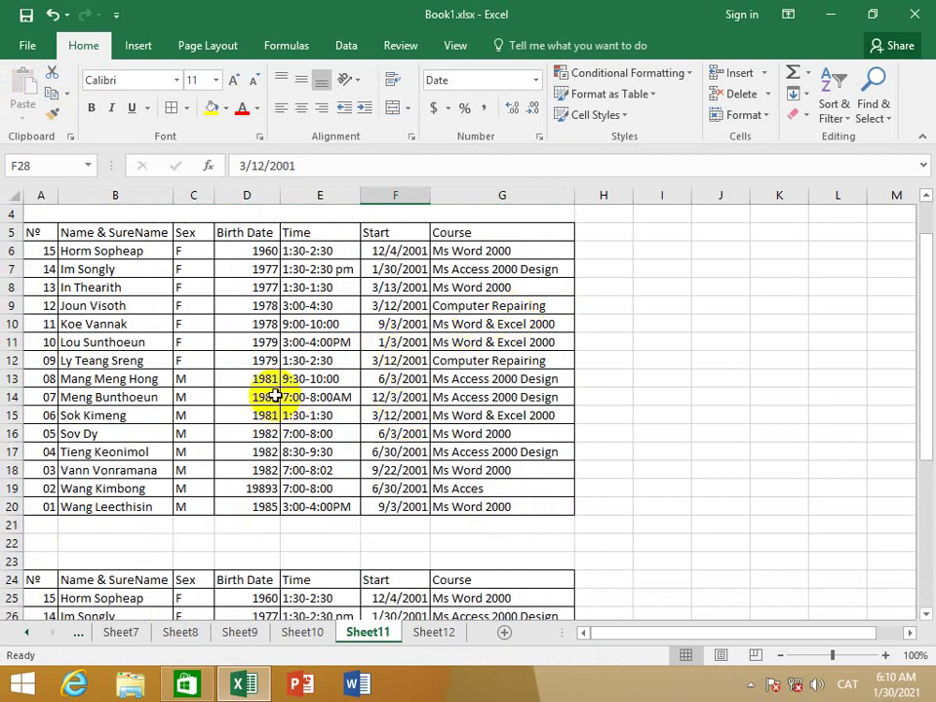
scroll(292, 415, down, 2)
scroll(411, 451, down, 1)
scroll(439, 433, down, 1)
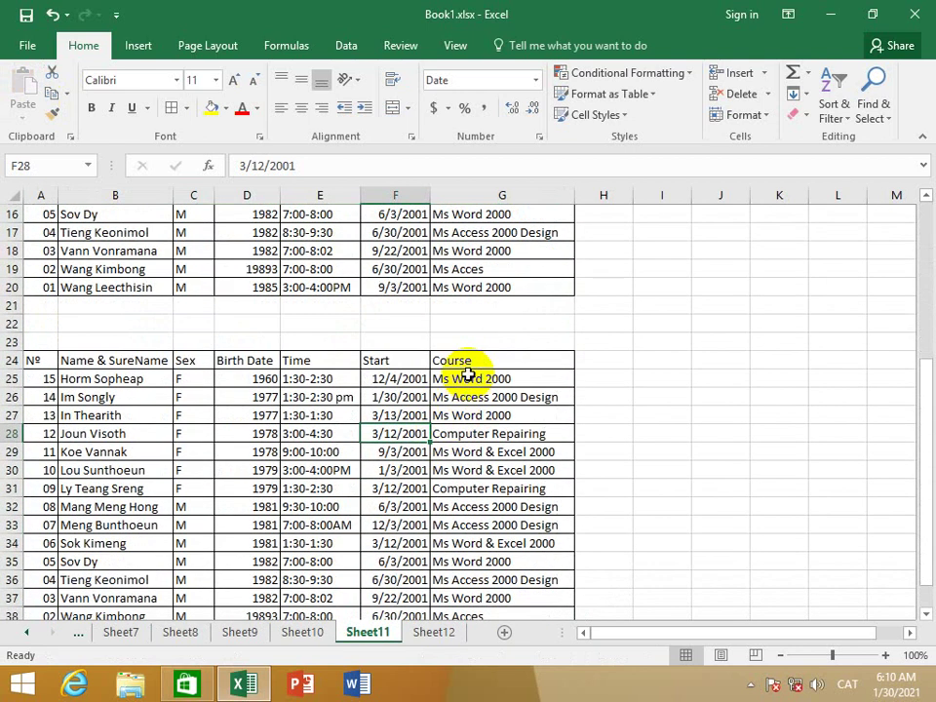
click(472, 361)
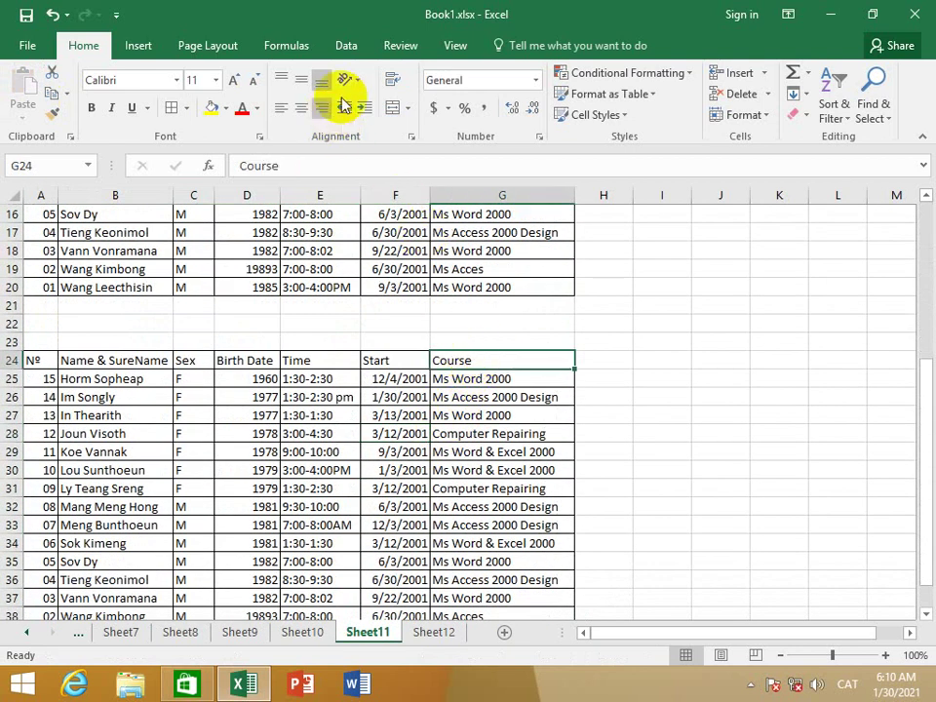
Turn on Data > Filter for the copied table's row 24 headers and check the Nº list.
click(337, 360)
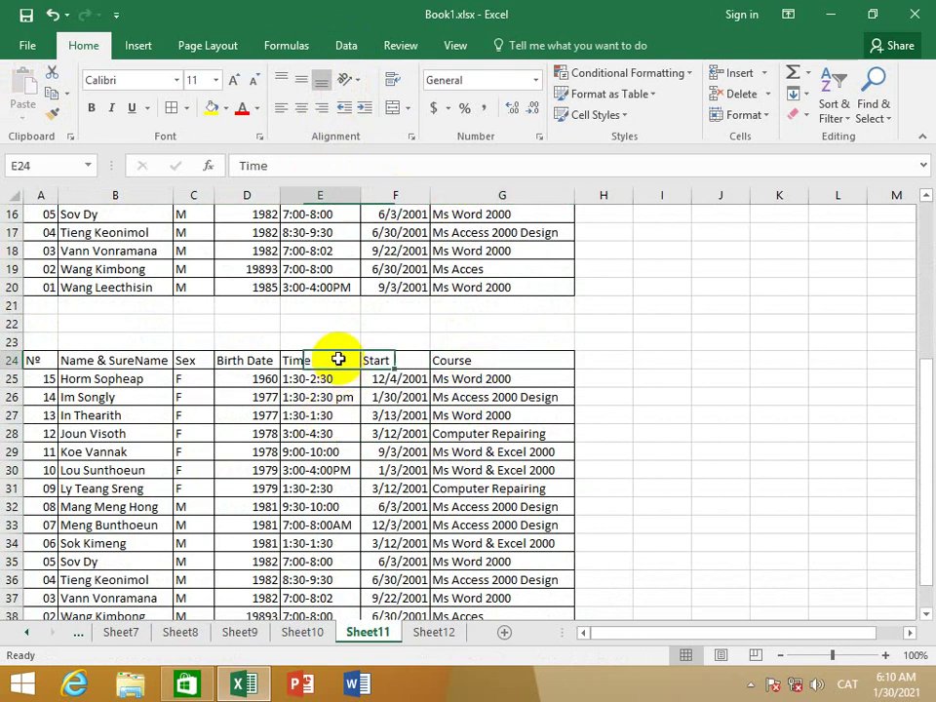
click(347, 49)
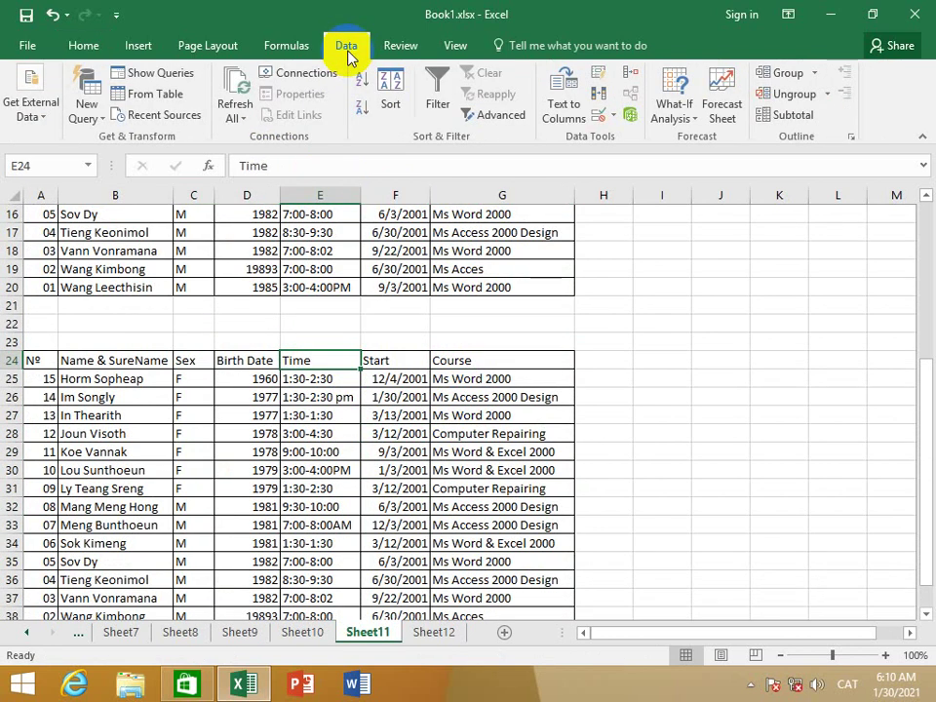
click(438, 113)
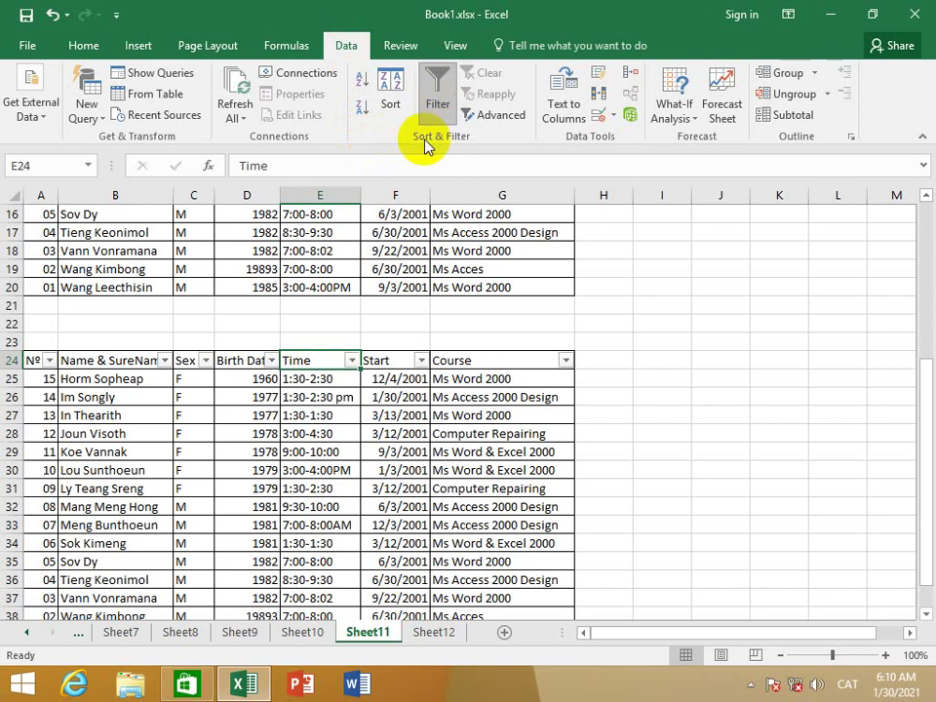
click(49, 361)
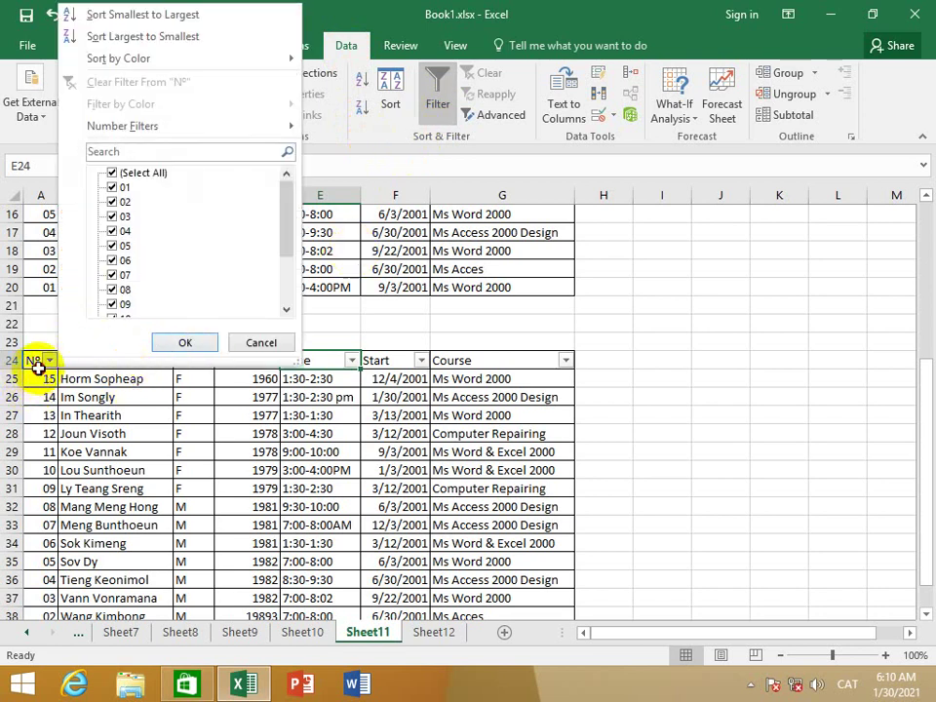
click(49, 361)
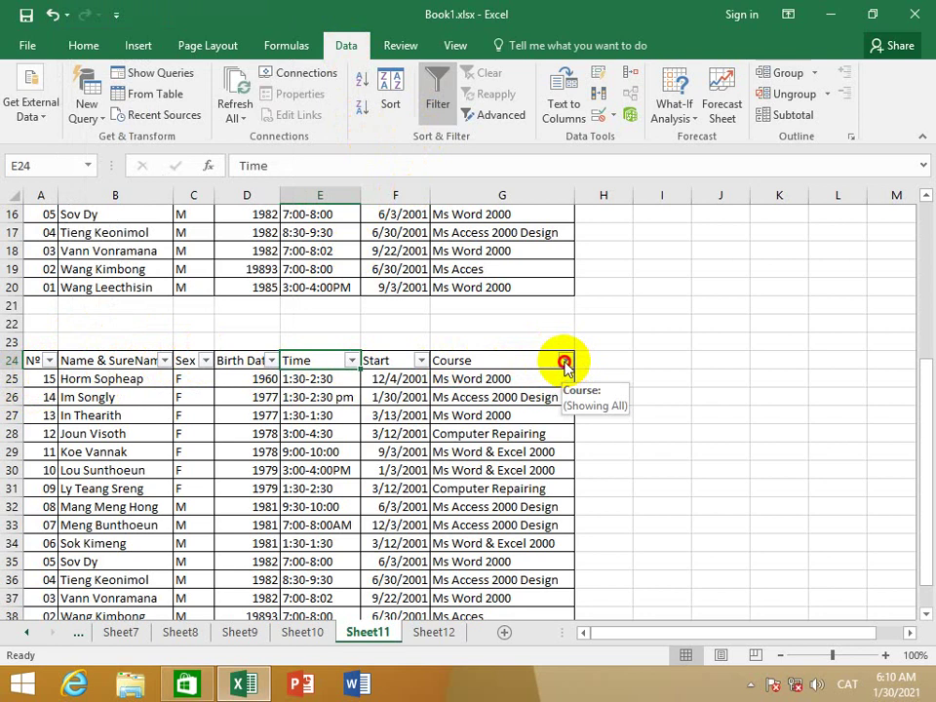
Filter Course to Ms Word 2000 only, briefly adding then removing Ms Acces.
click(565, 361)
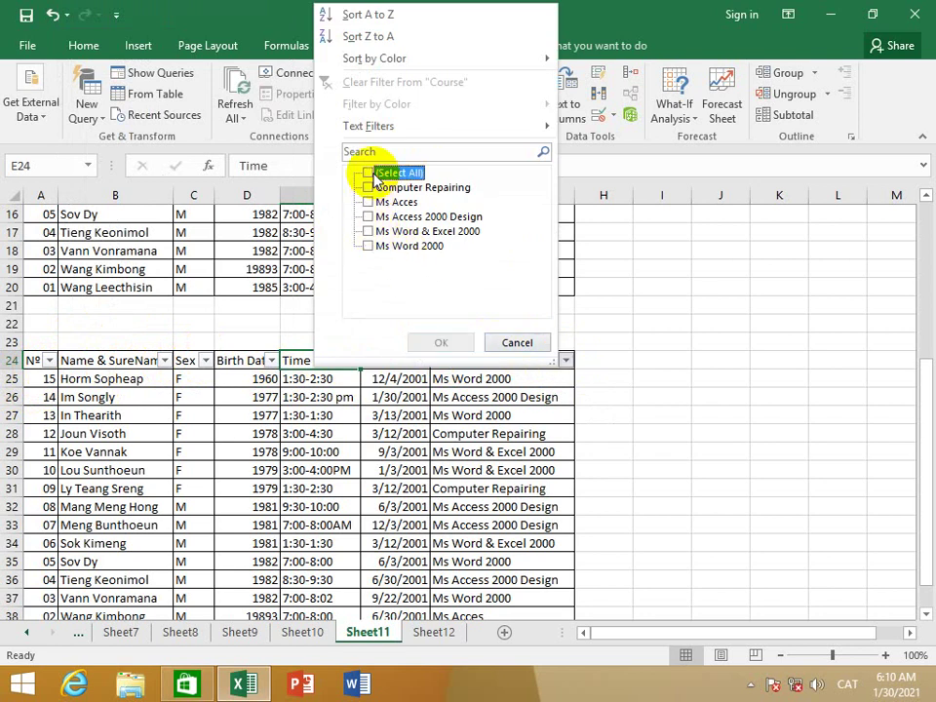
click(368, 247)
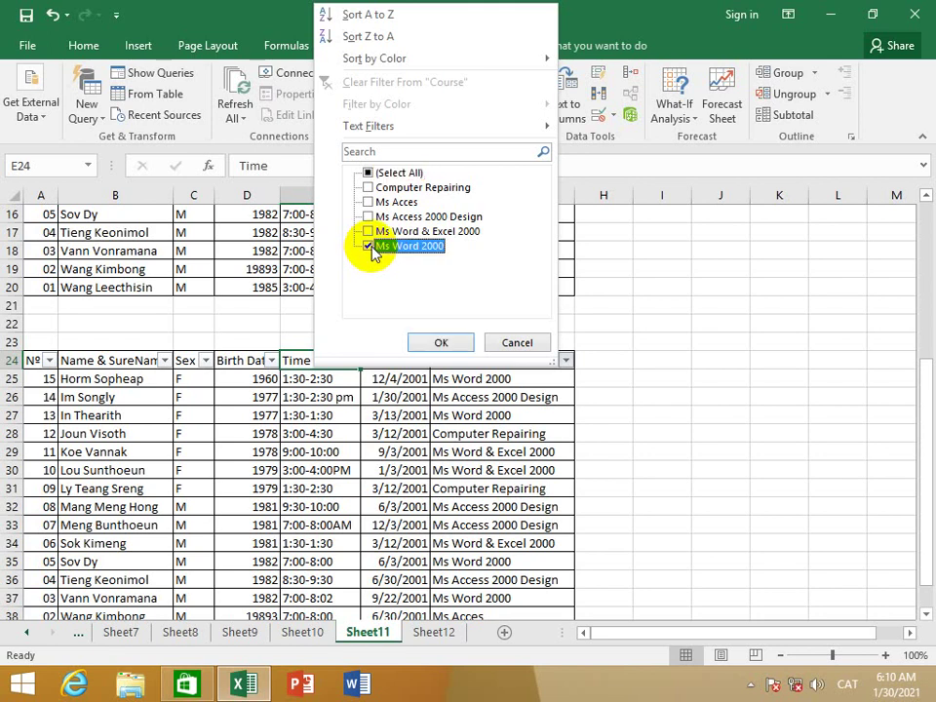
click(427, 341)
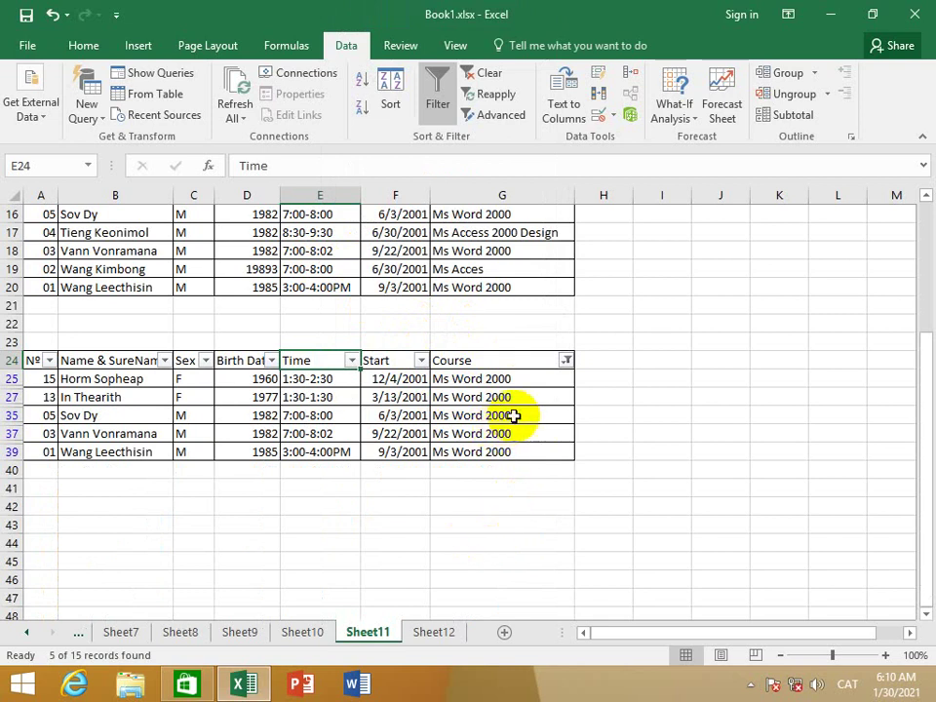
click(566, 360)
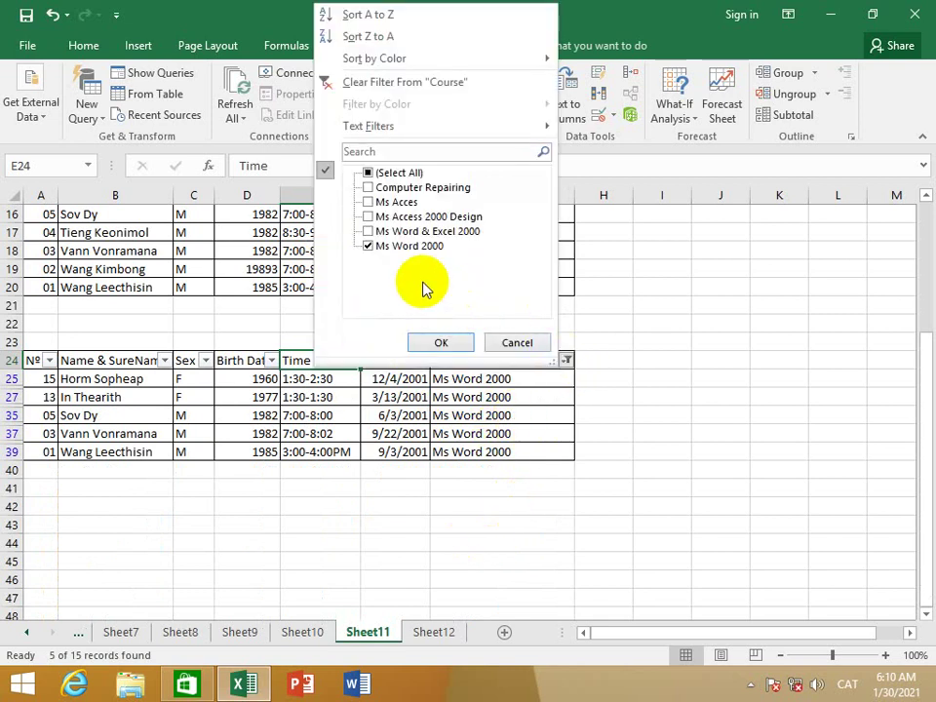
click(368, 202)
click(438, 345)
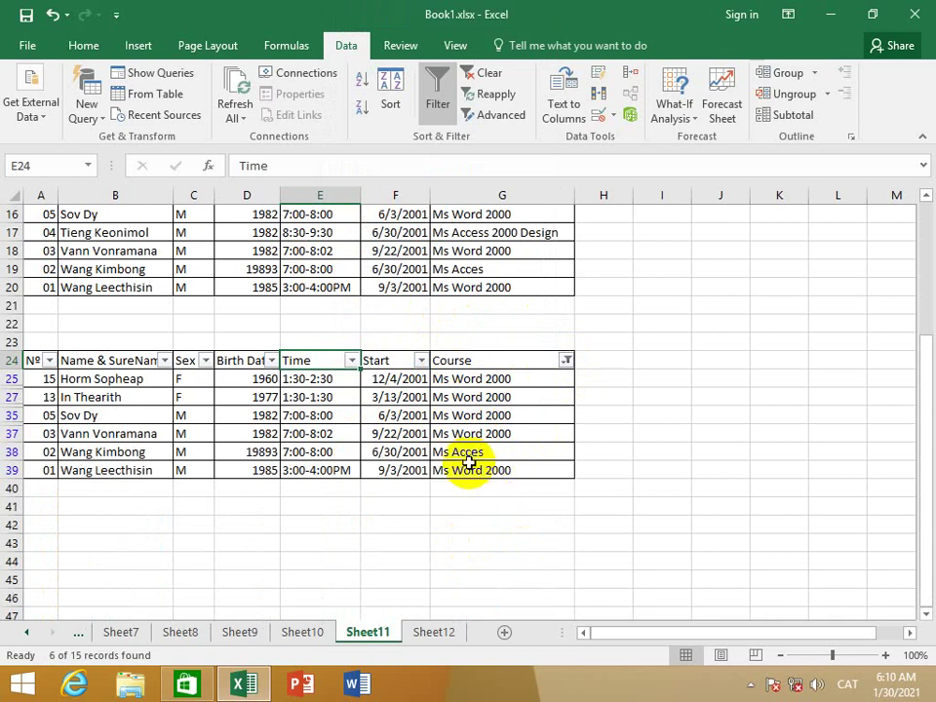
click(566, 361)
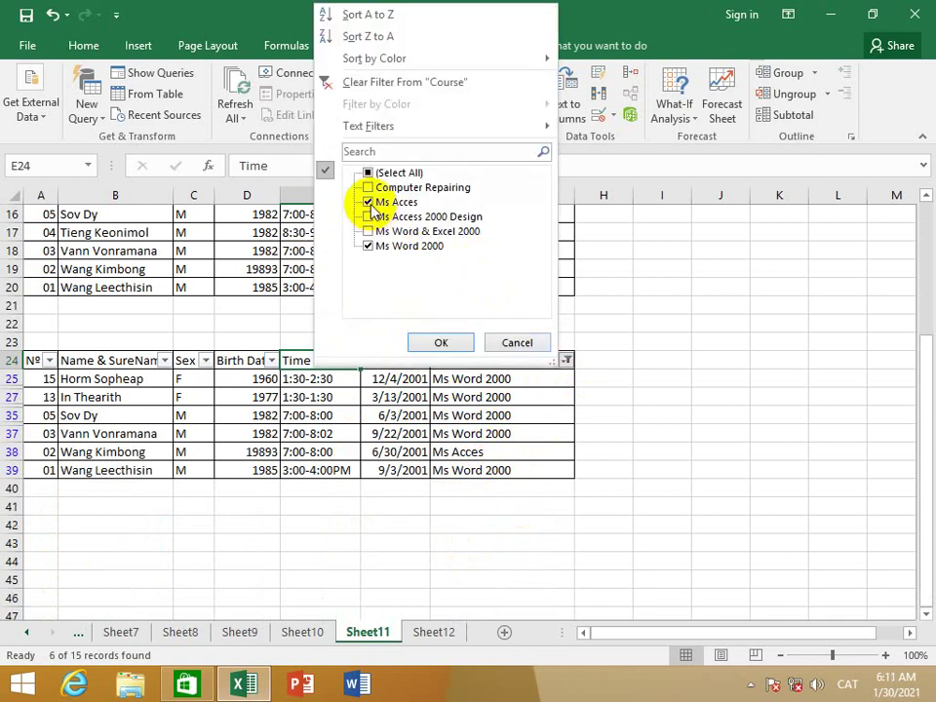
click(439, 344)
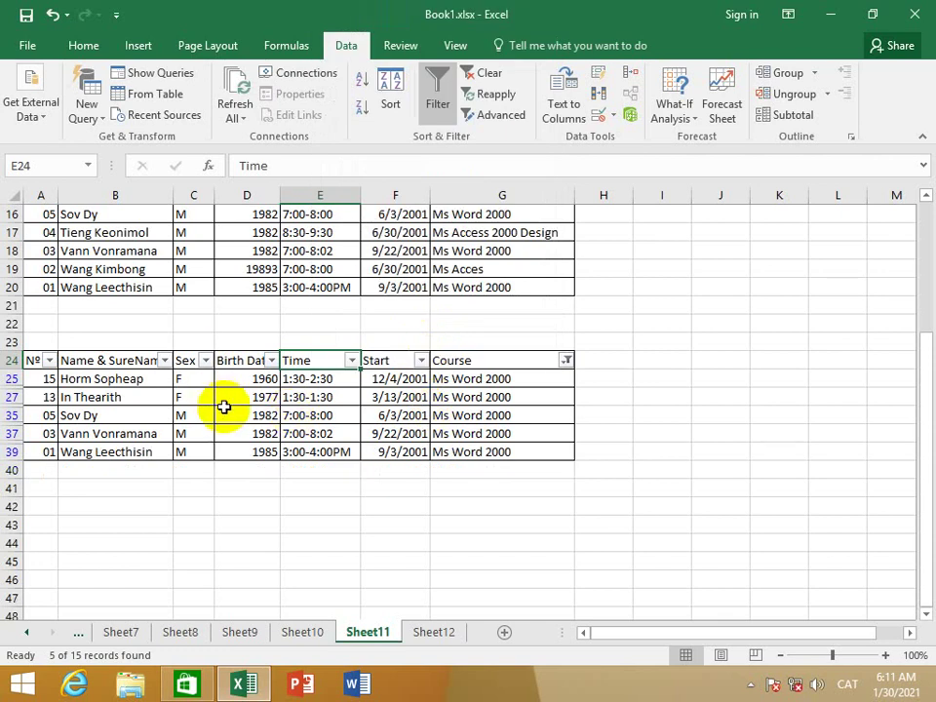
Switch the Course filter from Ms Word 2000 to Ms Access 2000 Design, leaving 4 of 15 rows.
scroll(236, 398, up, 2)
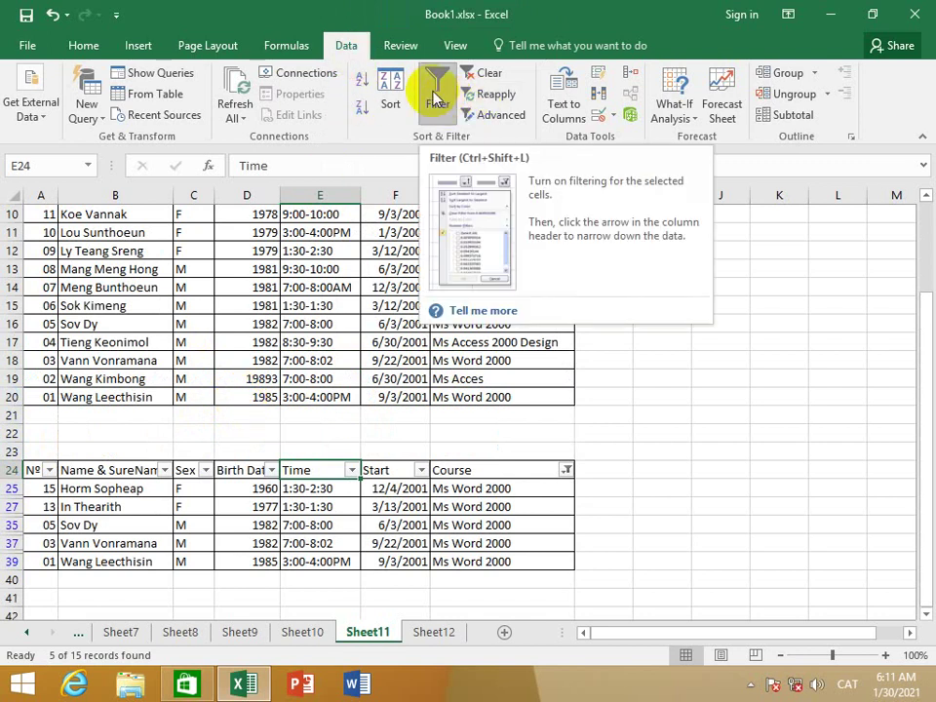
click(566, 470)
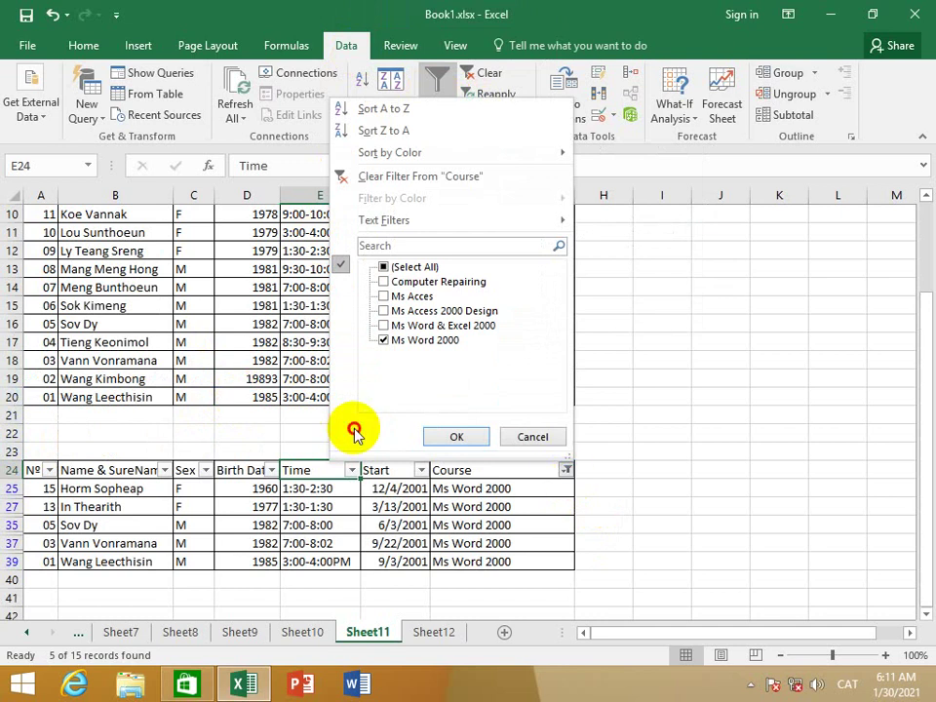
click(341, 48)
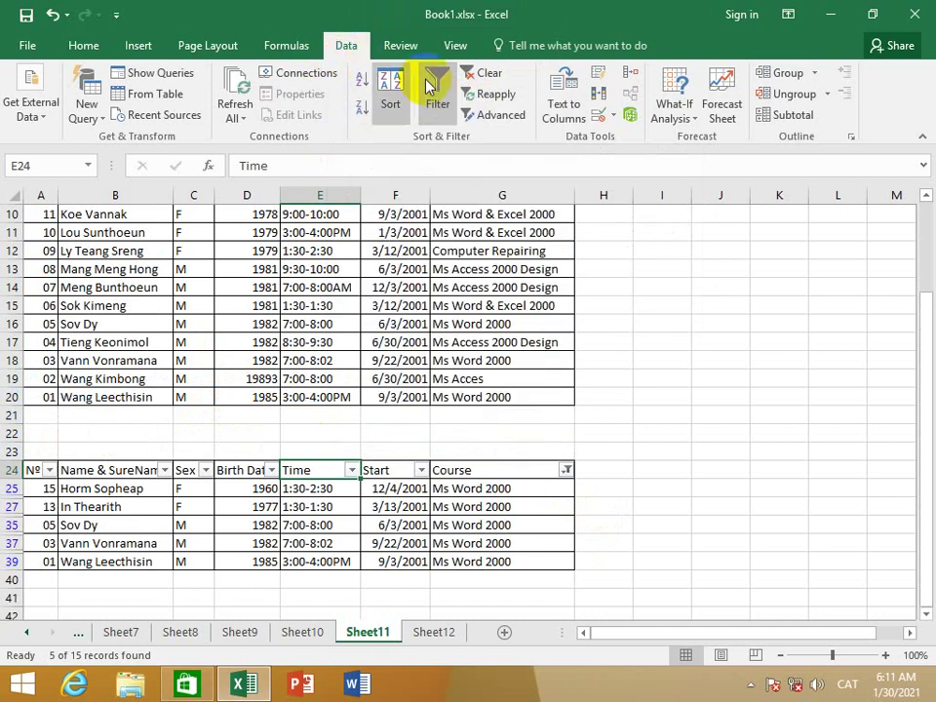
click(565, 470)
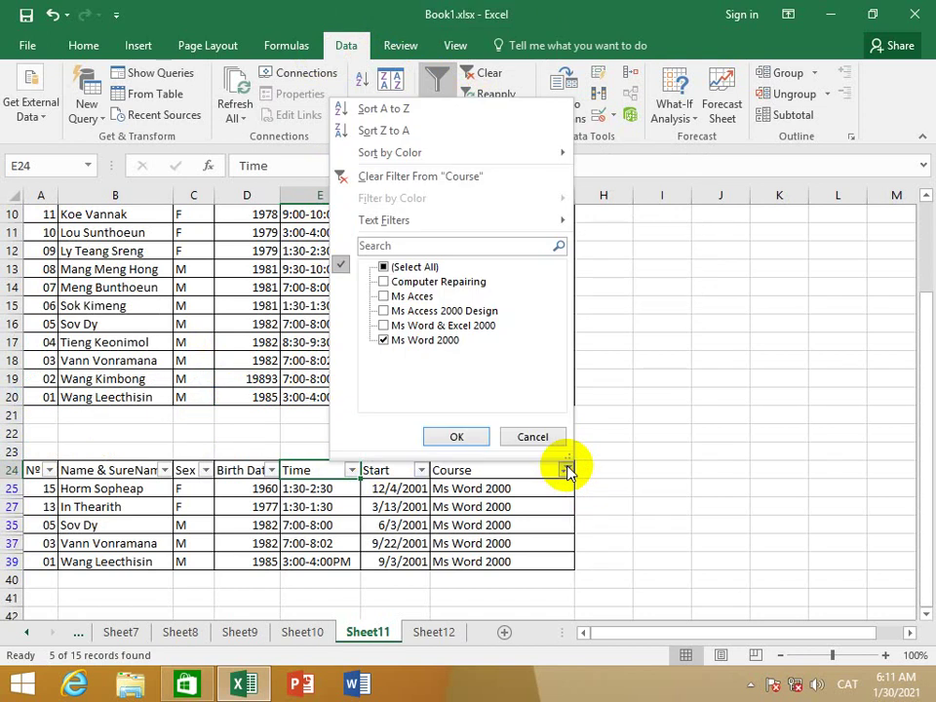
click(384, 340)
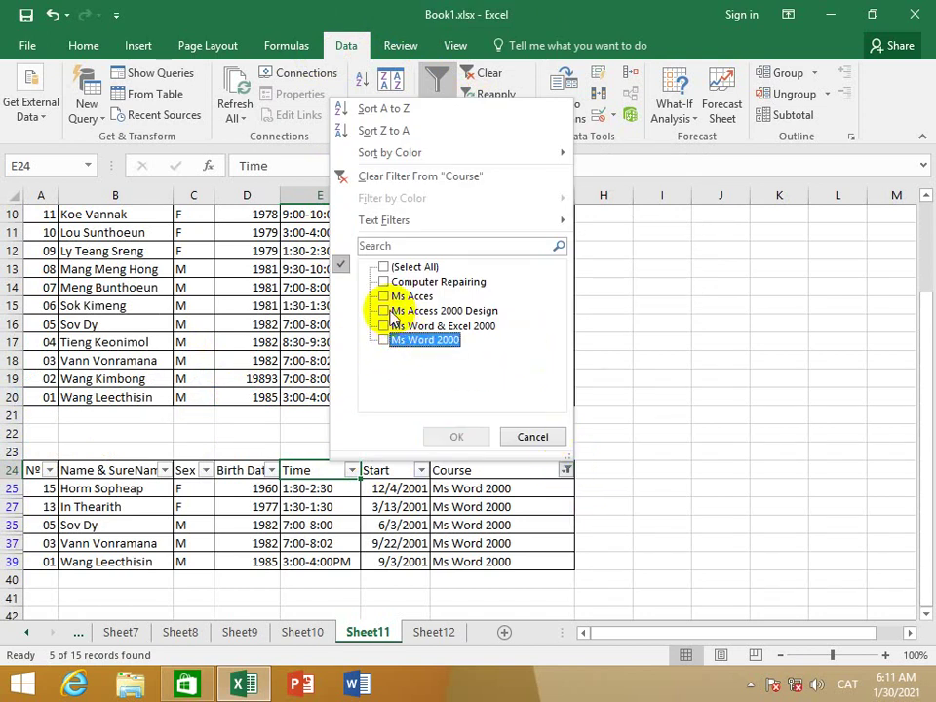
click(384, 310)
click(446, 435)
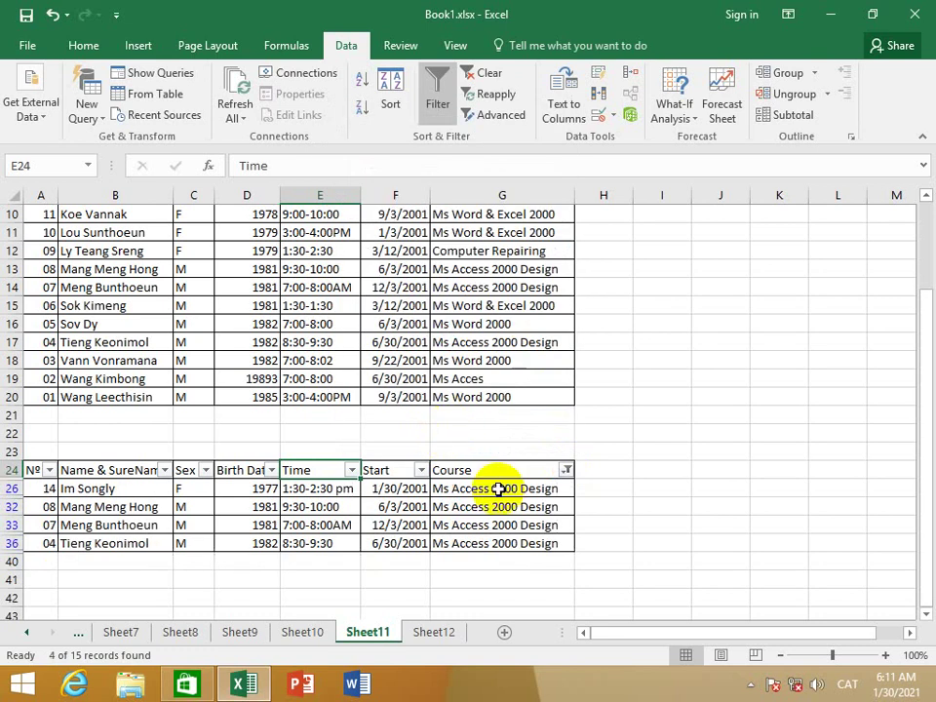
scroll(516, 472, down, 1)
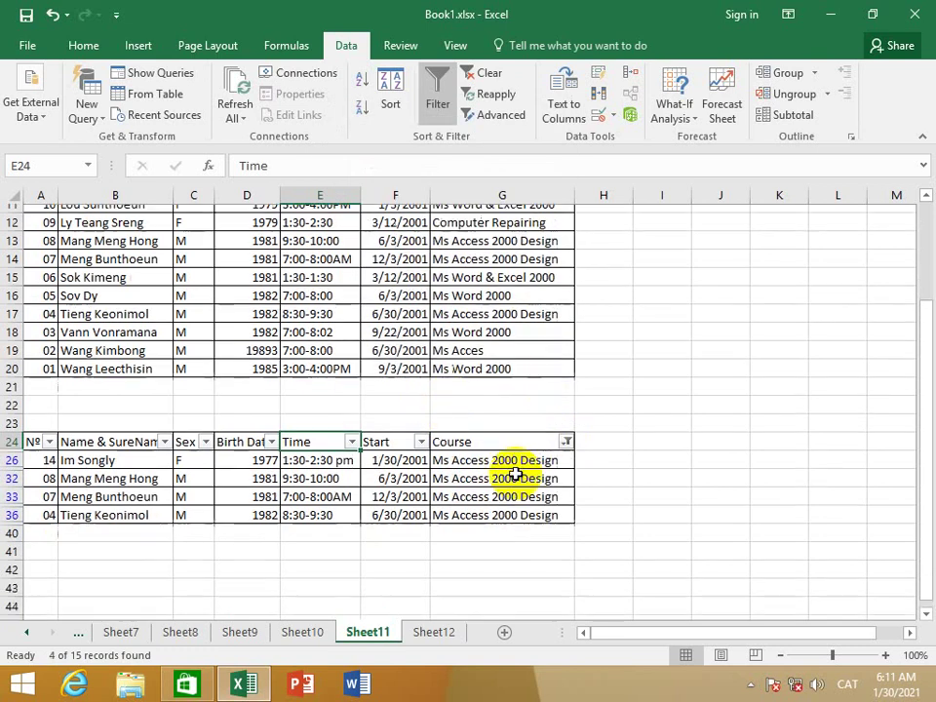
scroll(516, 473, up, 1)
scroll(516, 473, up, 1)
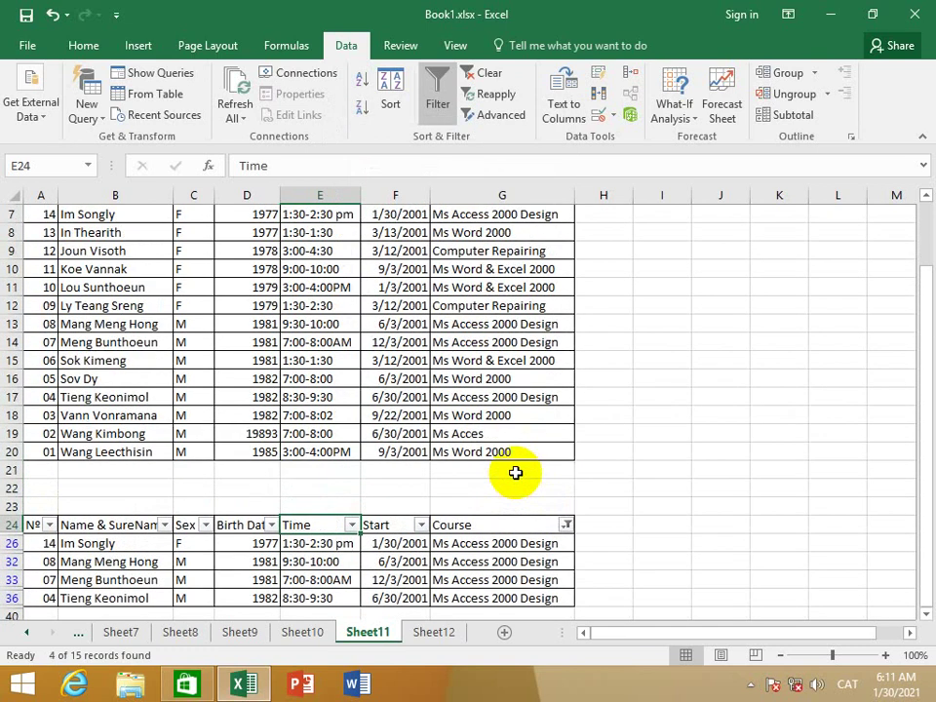
scroll(516, 473, up, 1)
scroll(516, 473, down, 1)
scroll(515, 473, down, 1)
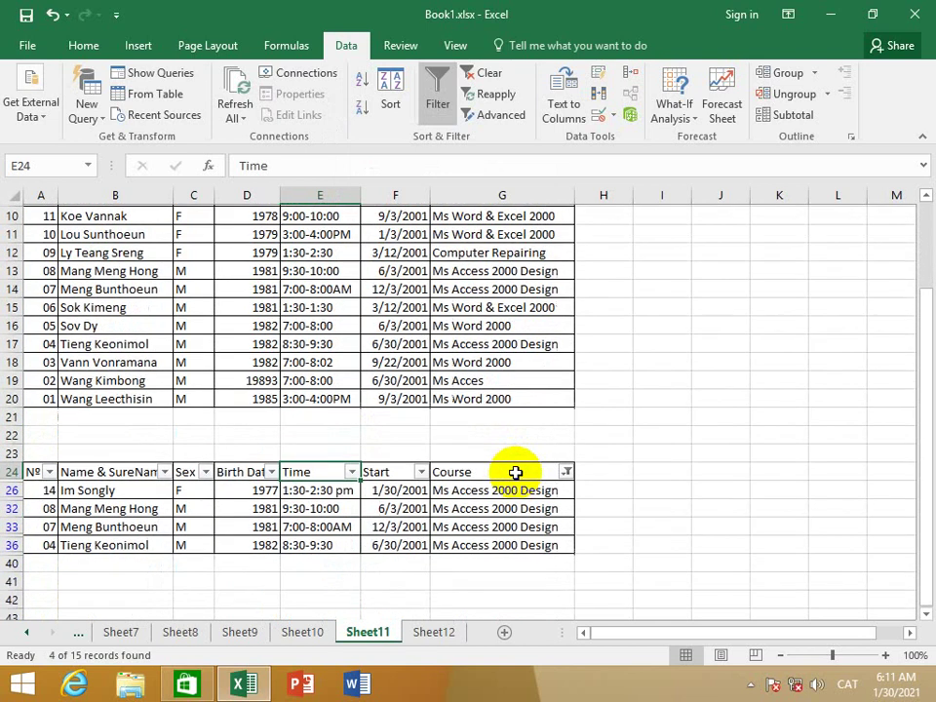
scroll(516, 473, down, 1)
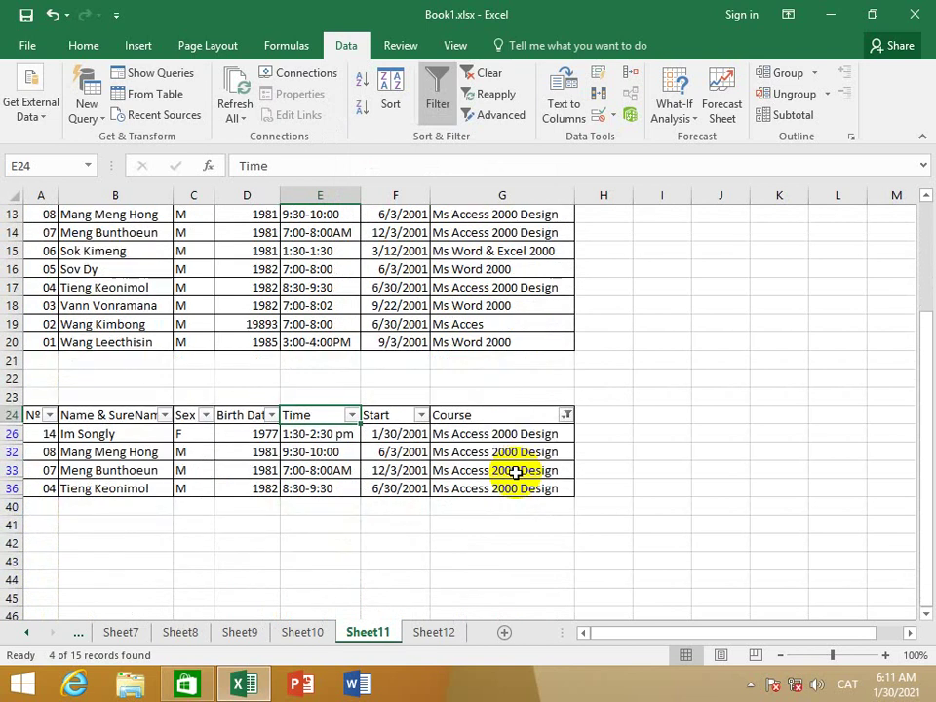